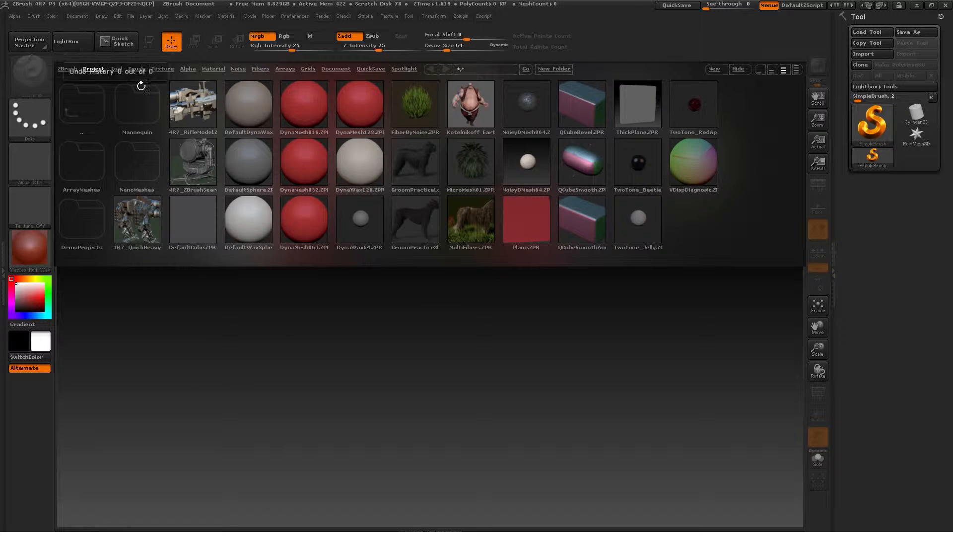
- Place a Sphere3D on the empty canvas in Edit mode and convert it to a PolyMesh3D
key(comma)
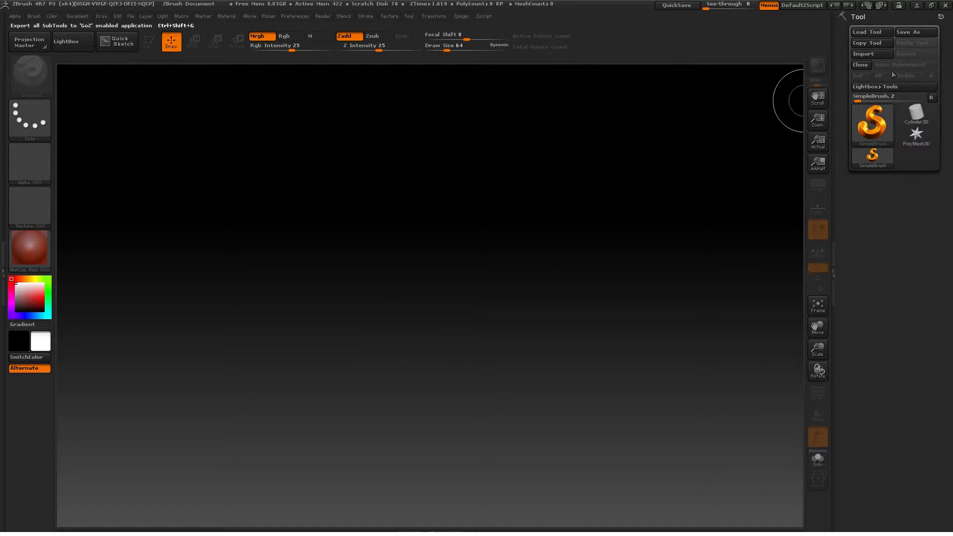
click(866, 117)
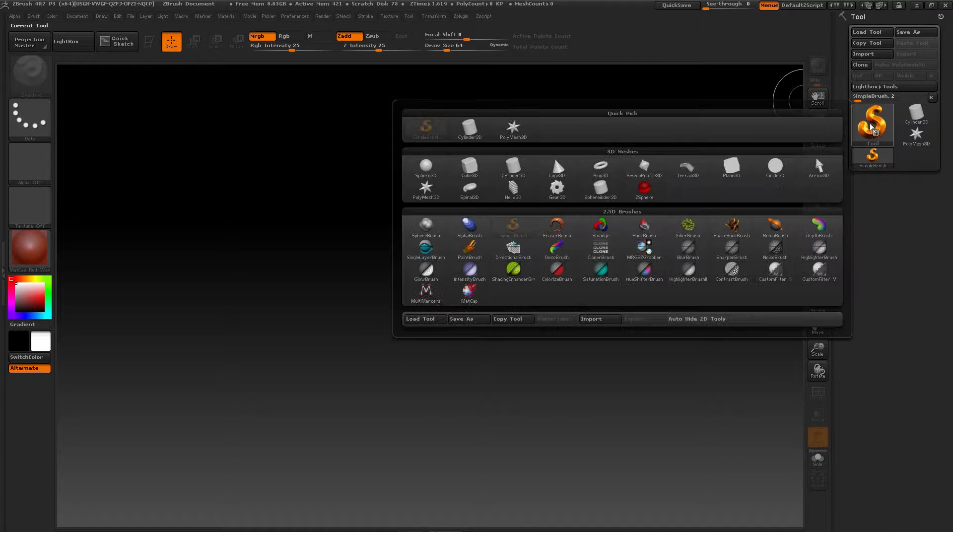
click(430, 167)
drag(430, 255, 447, 469)
click(148, 43)
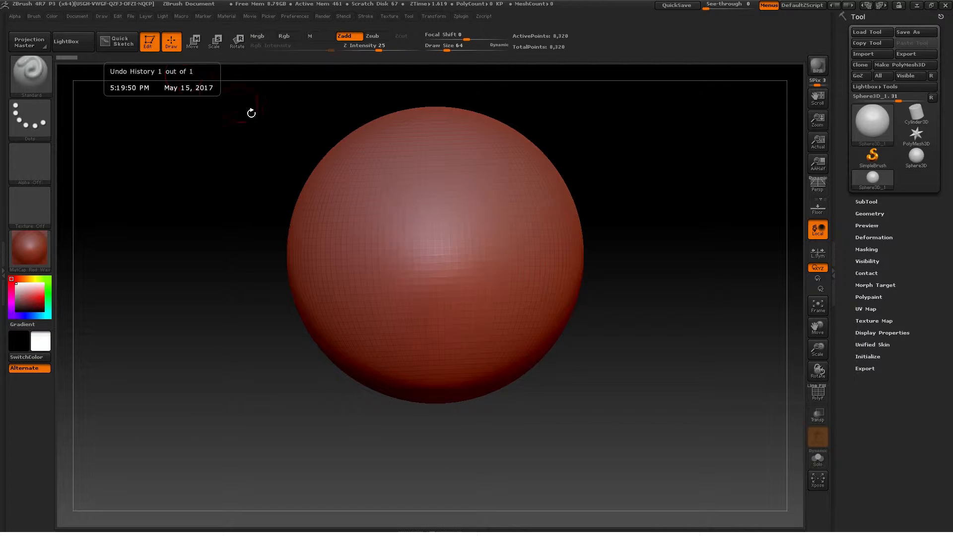
click(900, 64)
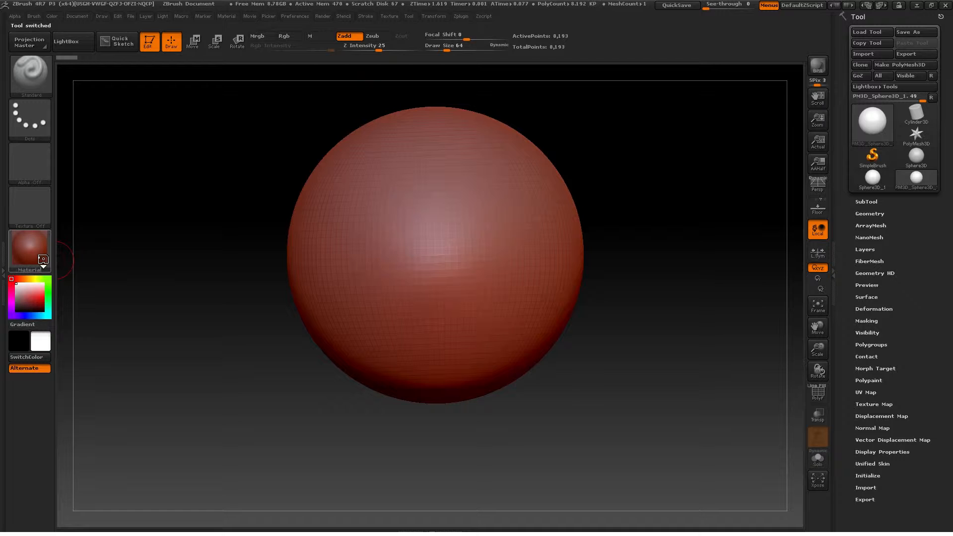
- Apply the MatCap Gray material to the sphere and turn on the X and Z axes of the floor grid
click(43, 258)
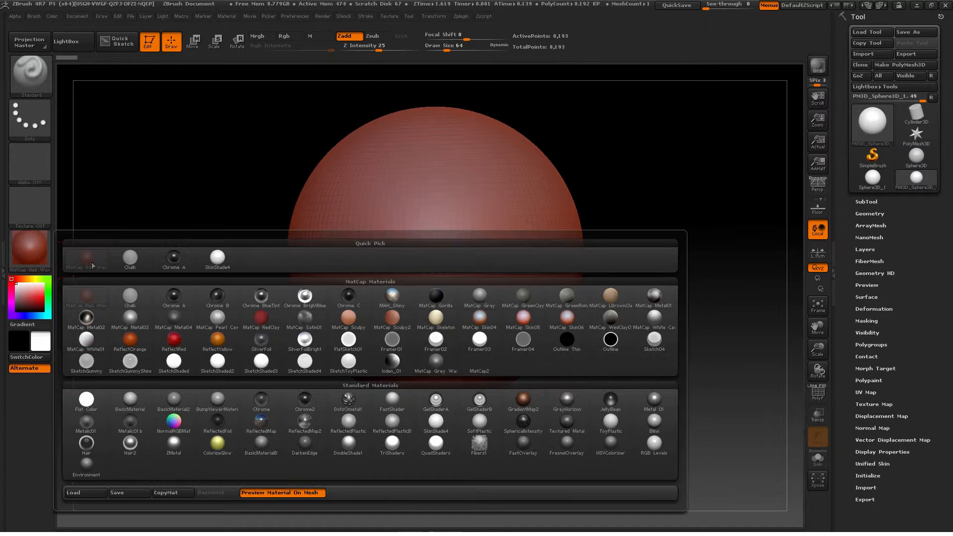
click(484, 298)
click(818, 208)
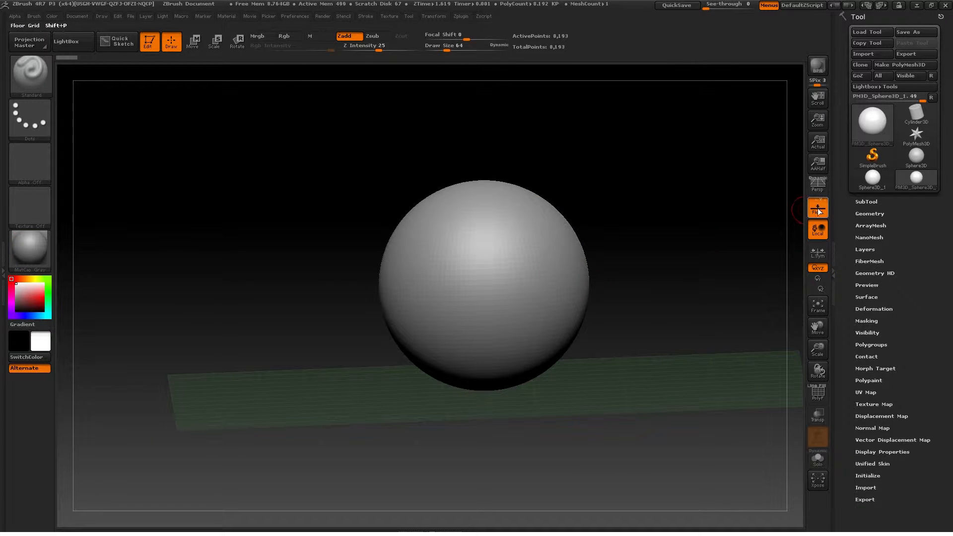
click(816, 200)
click(825, 200)
- Sculpt a raised vertical ridge on the sphere with the Standard brush at draw size 181 and Z intensity 31
mouse_move(528, 271)
right_down()
mouse_move(527, 326)
mouse_move(527, 313)
mouse_move(552, 334)
mouse_move(529, 325)
mouse_move(542, 333)
right_up()
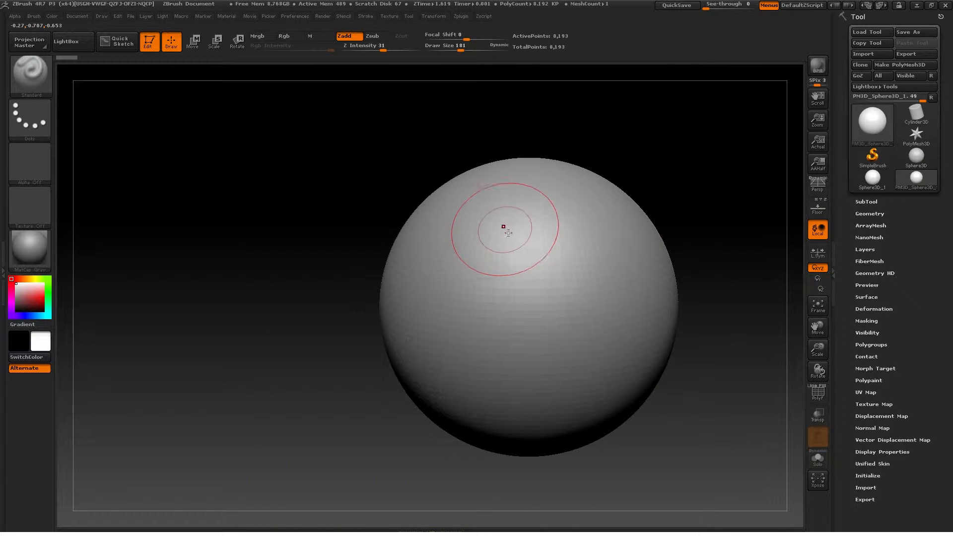
mouse_move(503, 226)
mouse_down()
mouse_move(484, 398)
mouse_move(506, 213)
mouse_move(491, 361)
mouse_move(487, 255)
mouse_move(494, 297)
mouse_up()
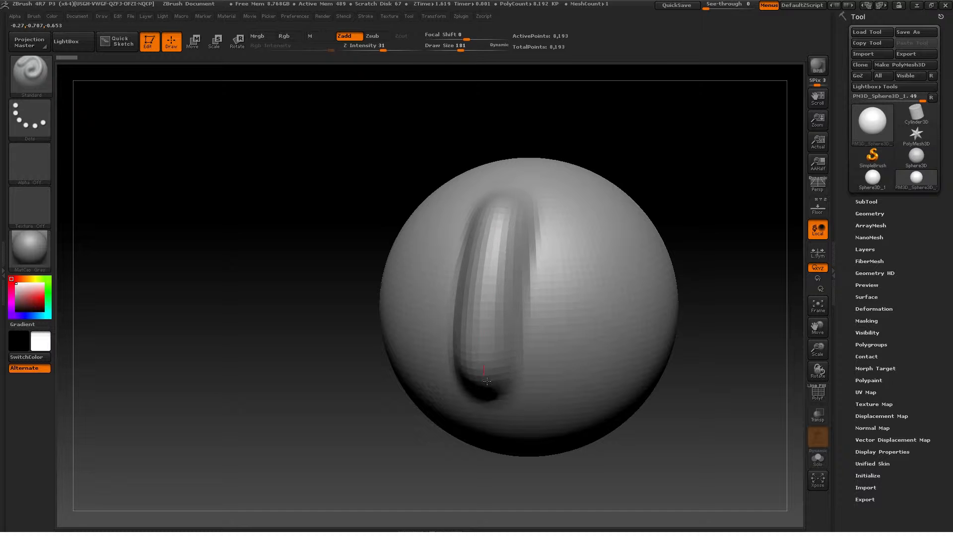
drag(488, 381, 485, 368)
- Add a second raised vertical stroke beside the first ridge with the Standard brush
alt+right_drag(485, 362, 486, 311)
mouse_move(489, 308)
right_down()
mouse_move(521, 306)
mouse_move(468, 307)
mouse_move(539, 308)
mouse_move(441, 316)
right_up()
ctrl+right_drag(441, 316, 462, 344)
right_drag(464, 343, 461, 357)
right_drag(478, 315, 451, 304)
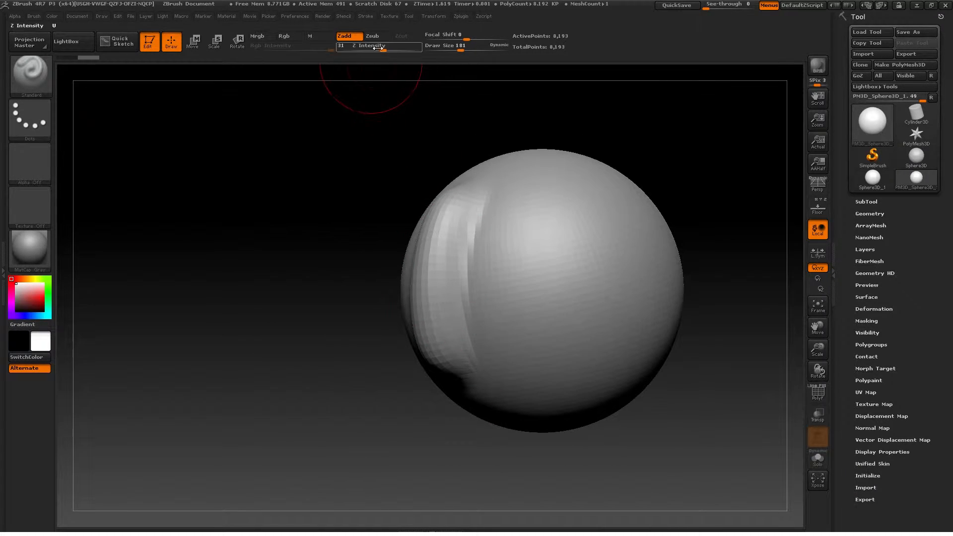
right_drag(527, 291, 544, 298)
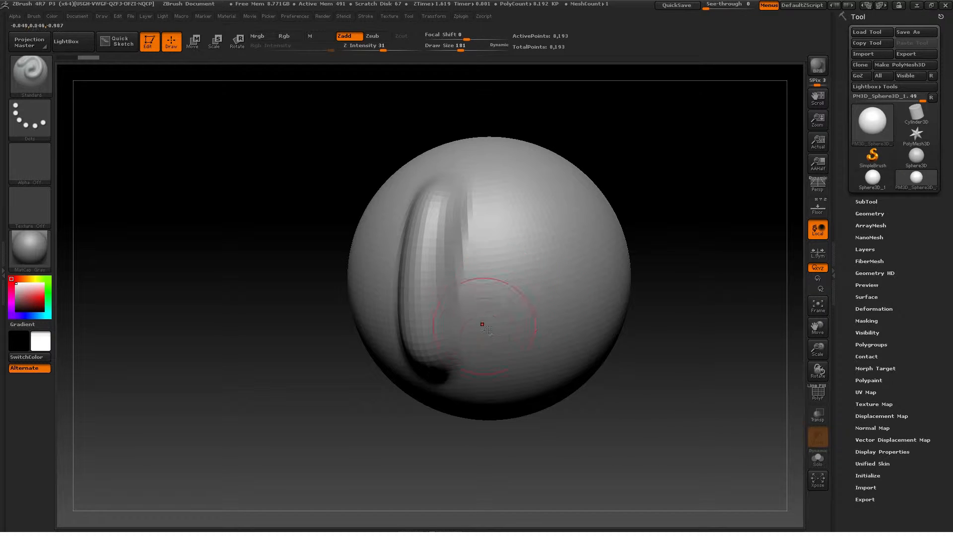
mouse_move(482, 325)
mouse_down()
mouse_move(493, 220)
mouse_move(486, 336)
mouse_move(502, 199)
mouse_move(489, 358)
mouse_move(500, 215)
mouse_up()
- Switch to the Dam_Standard brush at draw size 56 and cut a thin vertical crease beside the raised ridges
mouse_move(494, 308)
right_down()
mouse_move(470, 261)
mouse_move(483, 333)
right_up()
key(b)
key(d)
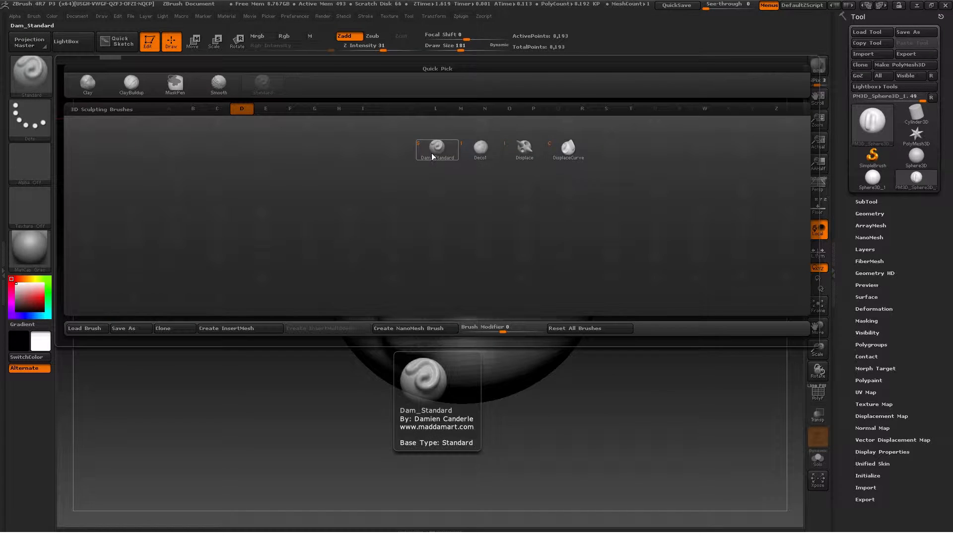
key(s)
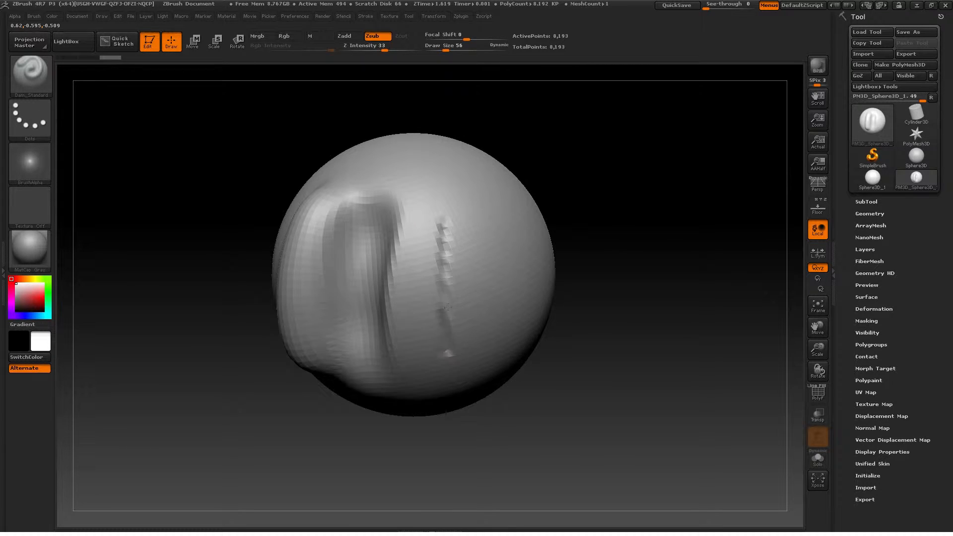
drag(581, 338, 444, 311)
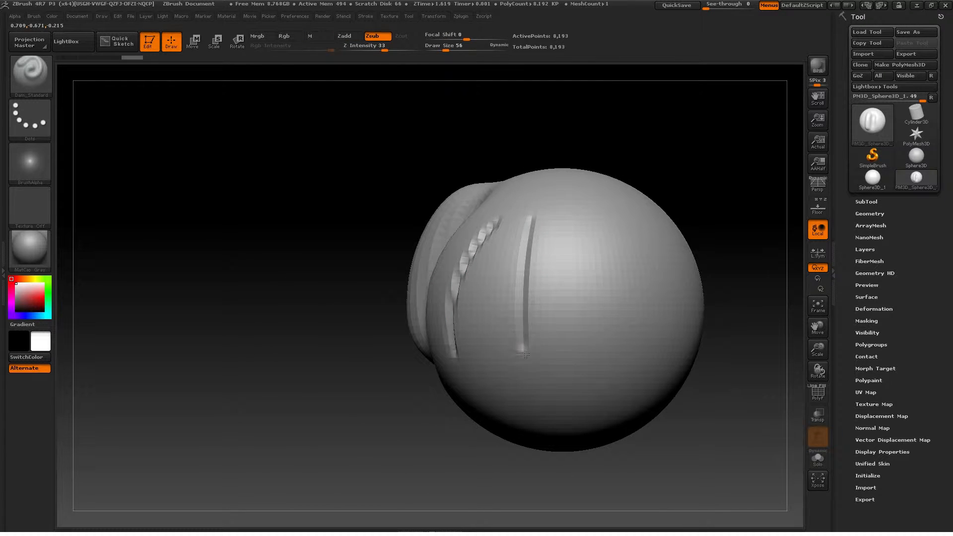
- Cut more thin vertical creases next to the first one with the Dam_Standard brush
drag(542, 215, 531, 358)
right_drag(531, 361, 578, 375)
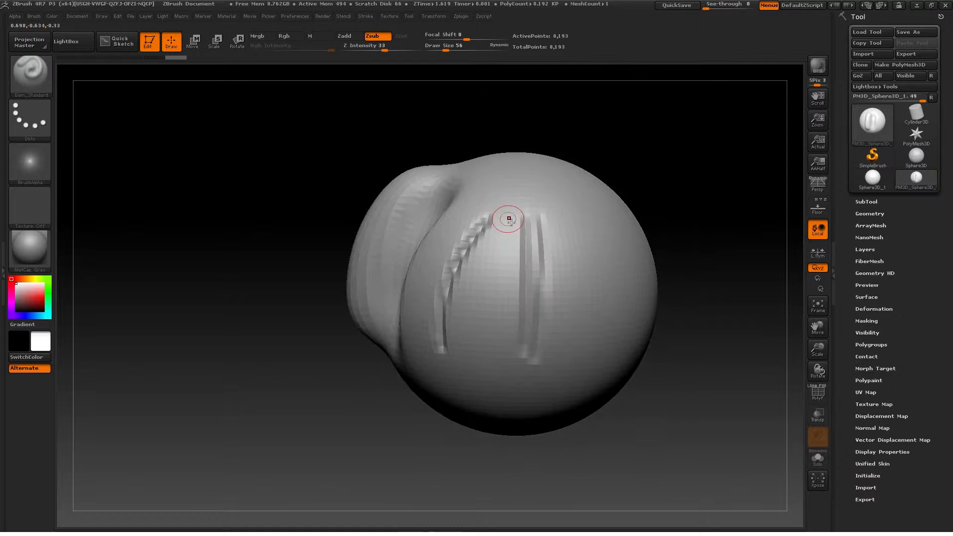
mouse_move(509, 219)
mouse_down()
mouse_move(522, 370)
mouse_move(516, 303)
mouse_up()
mouse_move(516, 319)
right_down()
mouse_move(477, 318)
mouse_move(517, 317)
right_up()
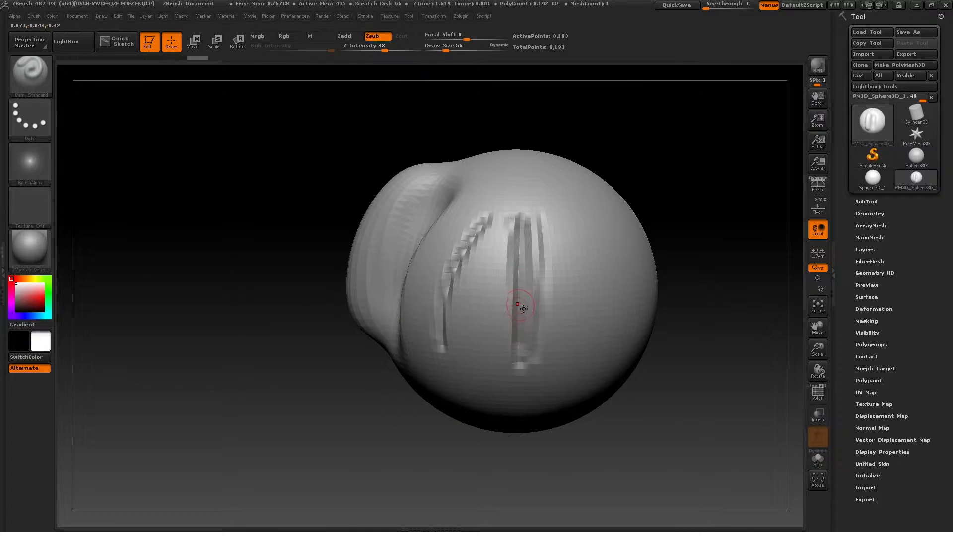
- Carve wider, deeper grooves beside the thin creases with Dam_Standard at draw size 118 and Z intensity 48
key(u)
drag(527, 308, 536, 308)
right_drag(539, 293, 559, 294)
mouse_move(587, 228)
mouse_down()
mouse_move(579, 342)
mouse_move(591, 240)
mouse_up()
drag(616, 292, 616, 294)
right_drag(616, 294, 576, 223)
mouse_move(572, 218)
mouse_down()
mouse_move(564, 363)
mouse_move(590, 182)
mouse_up()
- Carve a curved groove above the vertical cuts and add another deep vertical groove among them
mouse_move(599, 179)
right_down()
mouse_move(557, 229)
mouse_move(601, 253)
right_up()
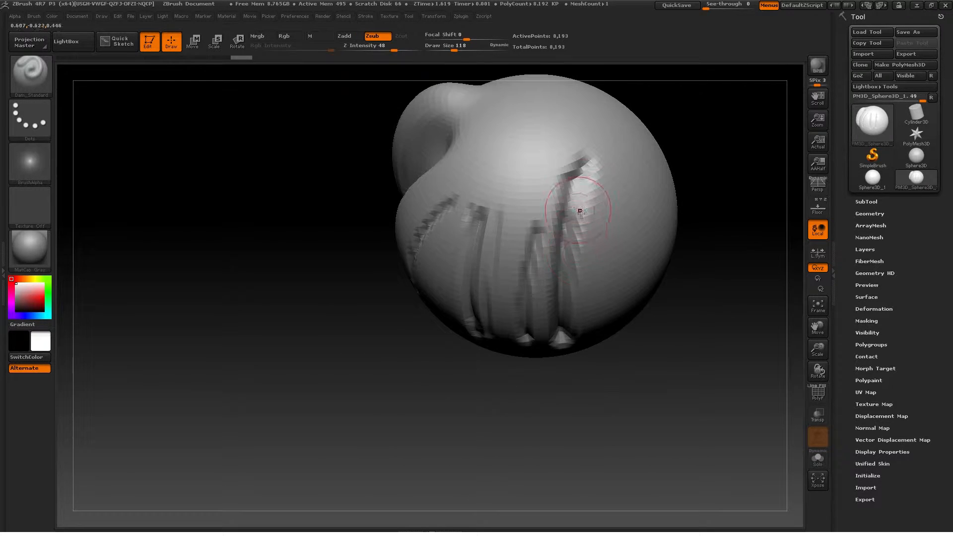
mouse_move(551, 194)
mouse_down()
mouse_move(538, 148)
mouse_move(599, 143)
mouse_up()
mouse_move(573, 223)
right_down()
mouse_move(593, 250)
mouse_move(579, 202)
right_up()
right_drag(530, 248, 502, 252)
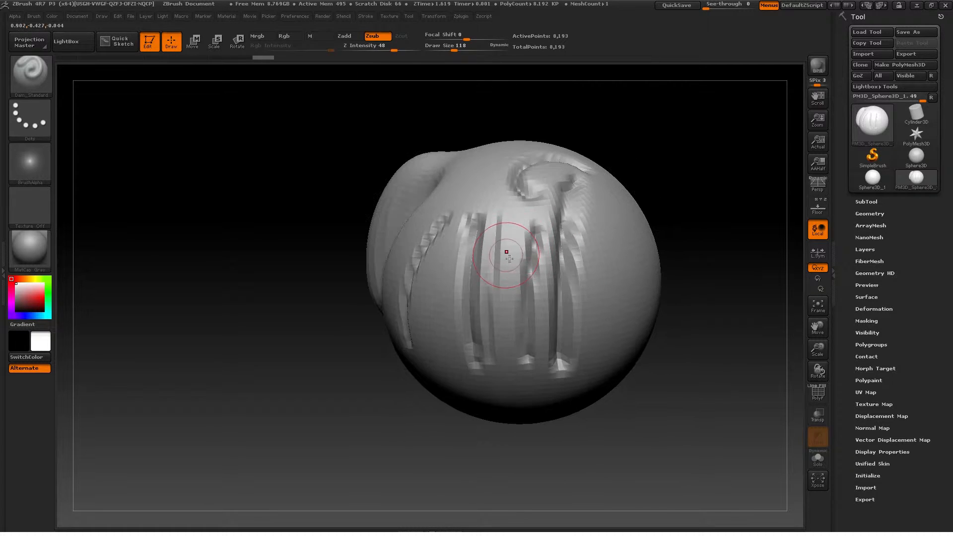
mouse_move(511, 223)
mouse_down()
mouse_move(503, 359)
mouse_move(521, 238)
mouse_move(507, 355)
mouse_up()
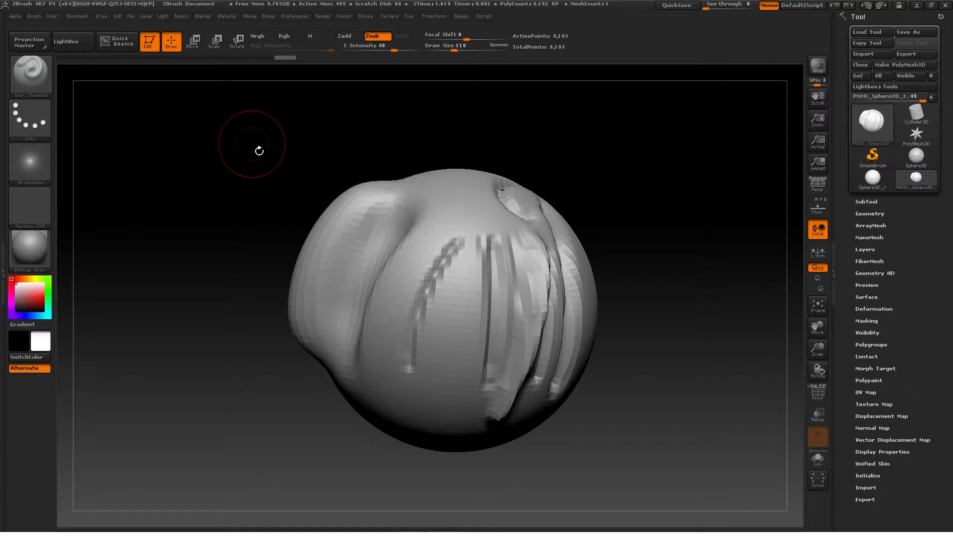
- Switch to the ClayBuildup brush and check its stroke type and alpha
key(b)
key(c)
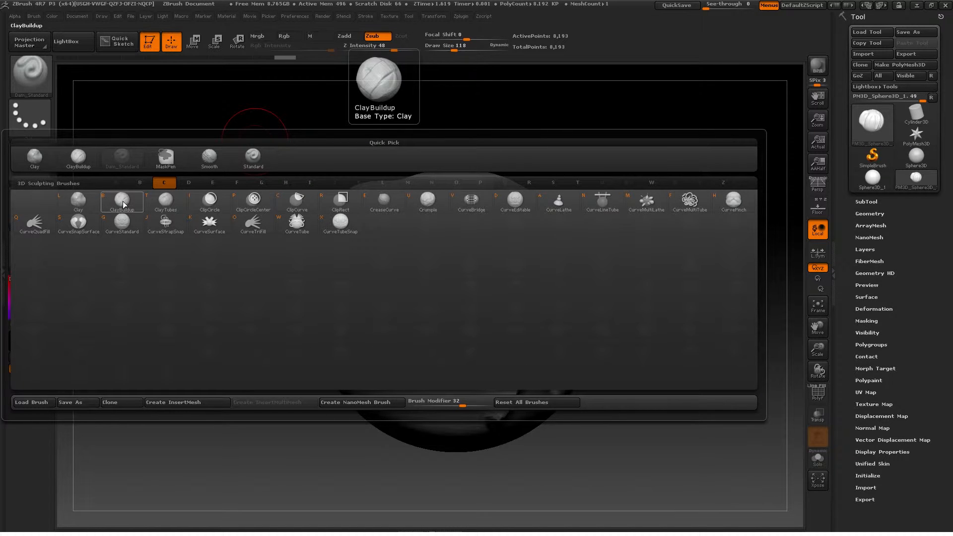
key(b)
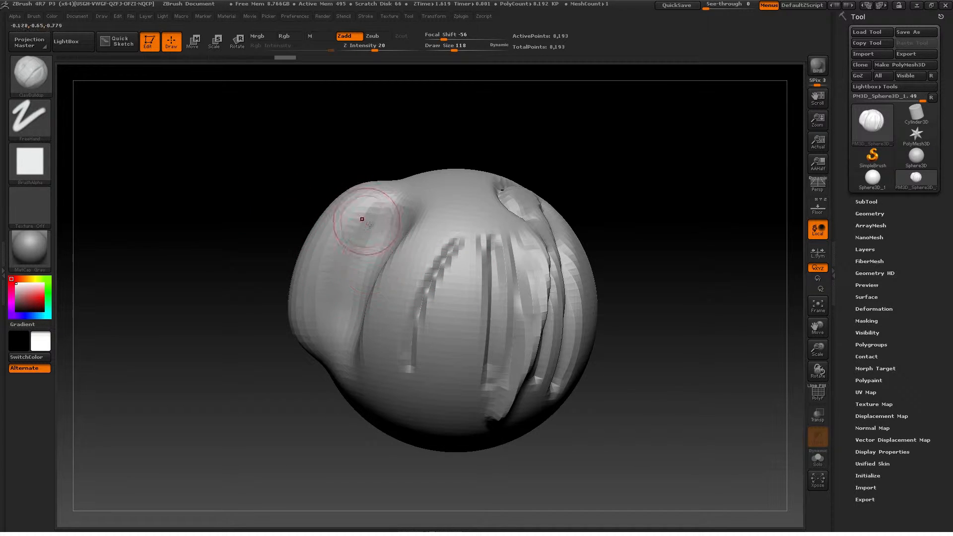
key(b)
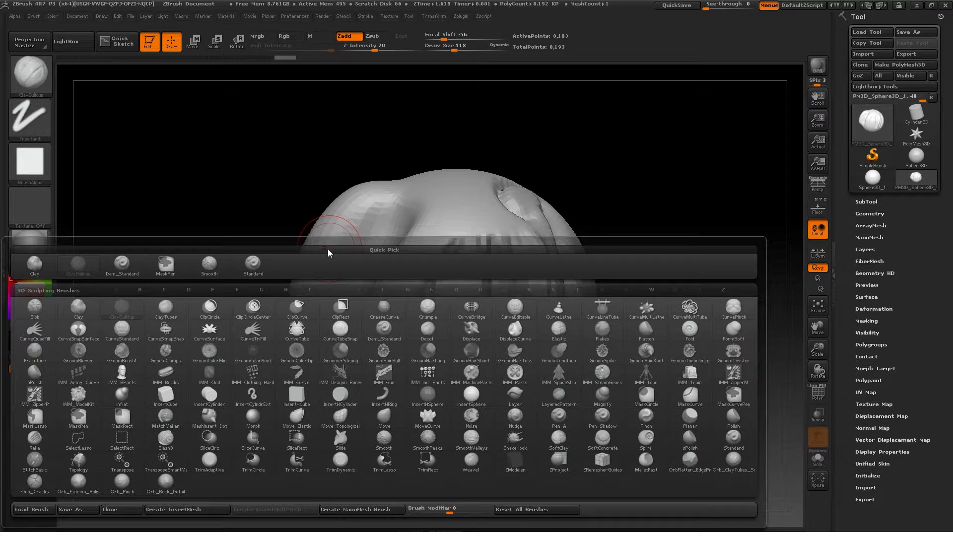
key(c)
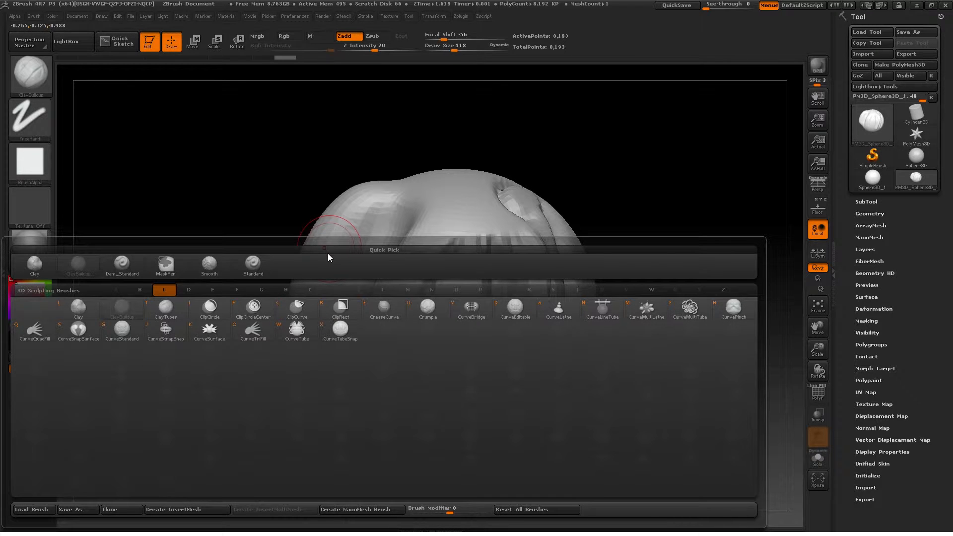
key(b)
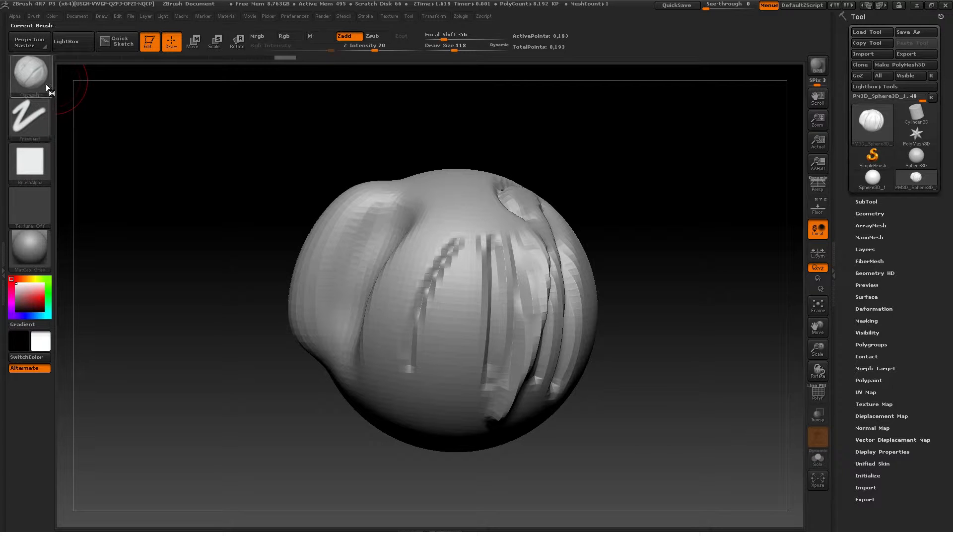
click(32, 119)
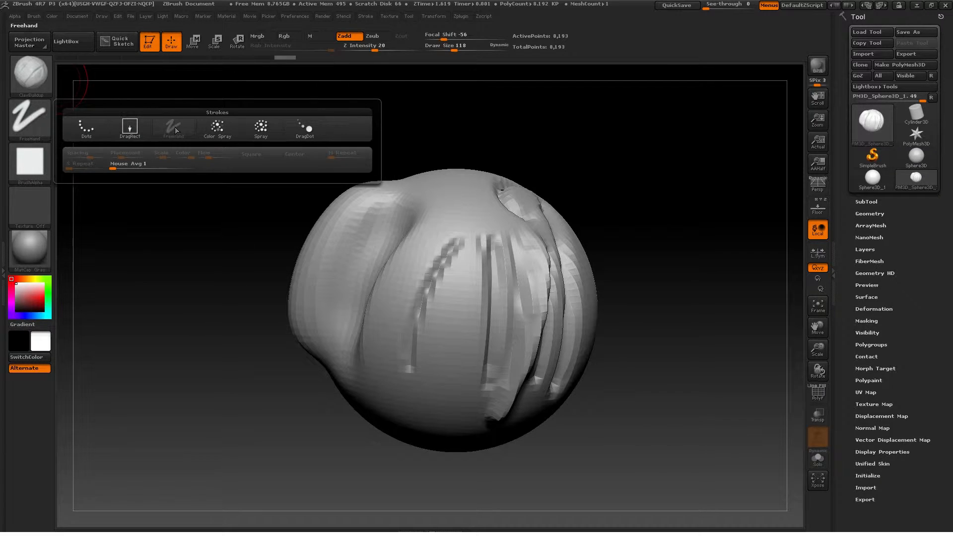
mouse_move(32, 169)
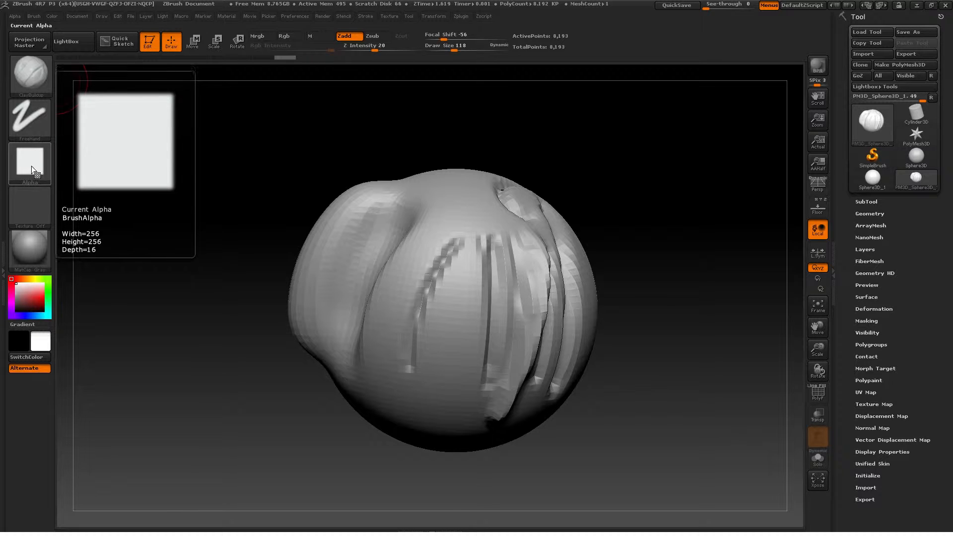
- Build up clay strokes on the front and lower part of the sphere with ClayBuildup, raising the Z intensity to 56
right_drag(447, 332, 448, 243)
drag(450, 233, 446, 266)
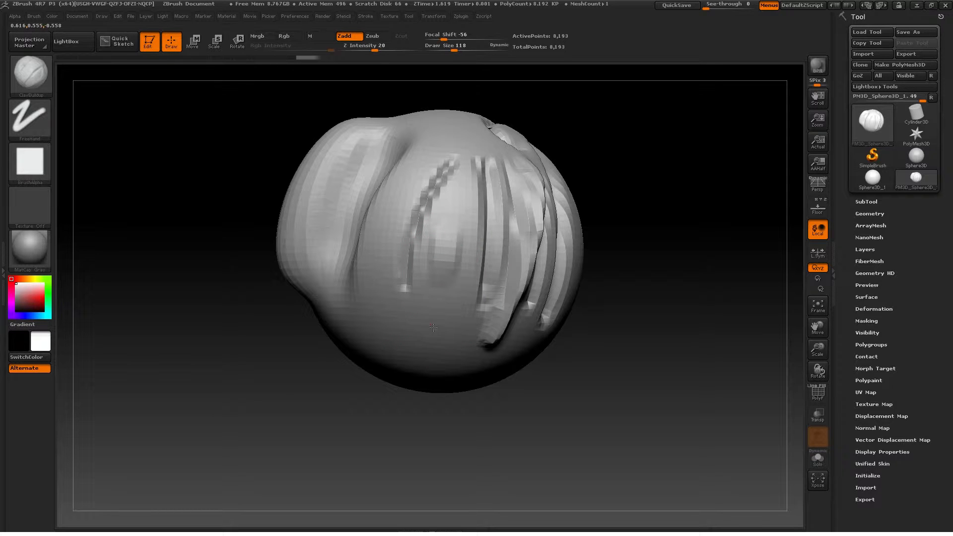
mouse_move(431, 328)
alt+right_down()
mouse_move(425, 271)
mouse_move(398, 294)
mouse_move(415, 271)
alt+right_up()
key(u)
drag(409, 271, 436, 272)
ctrl+right_drag(414, 283, 406, 297)
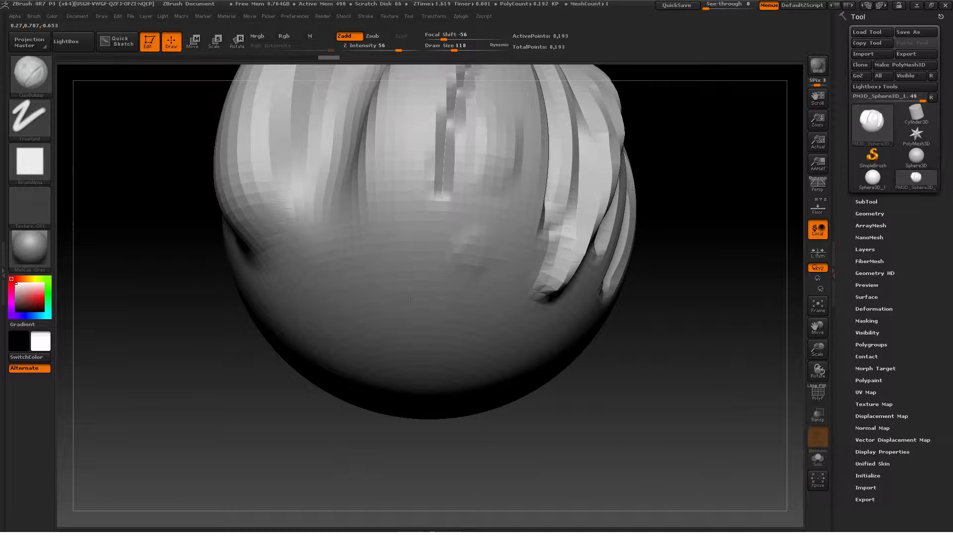
drag(398, 300, 473, 317)
mouse_move(448, 343)
right_down()
mouse_move(426, 320)
mouse_move(437, 325)
right_up()
drag(464, 330, 504, 323)
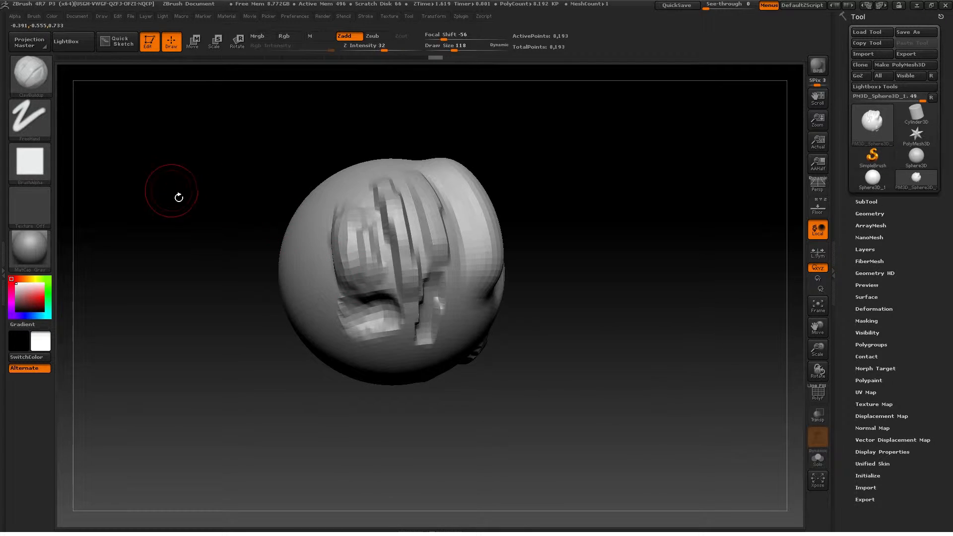
- Switch to the TrimDynamic brush and flatten a round patch on the smooth side at draw size 214 and Z intensity 43
key(b)
key(t)
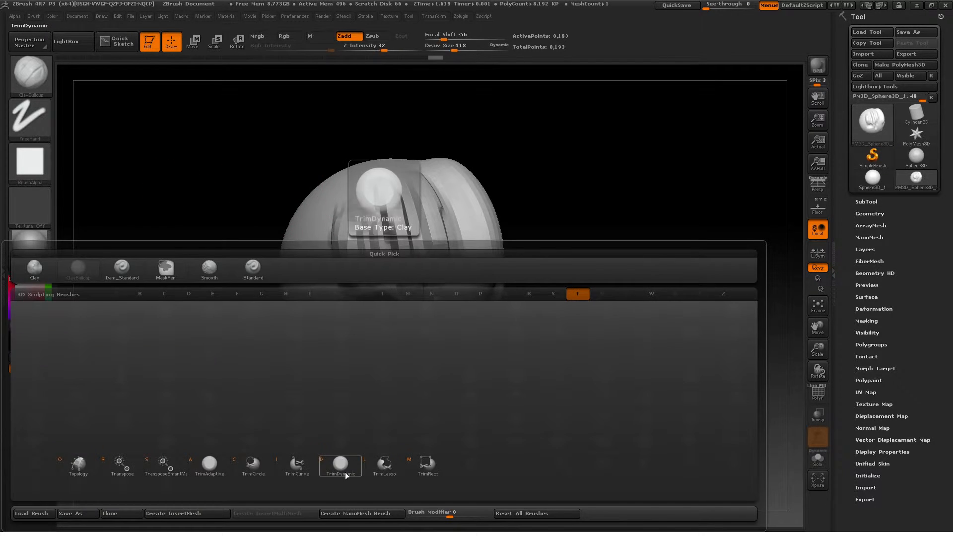
click(322, 461)
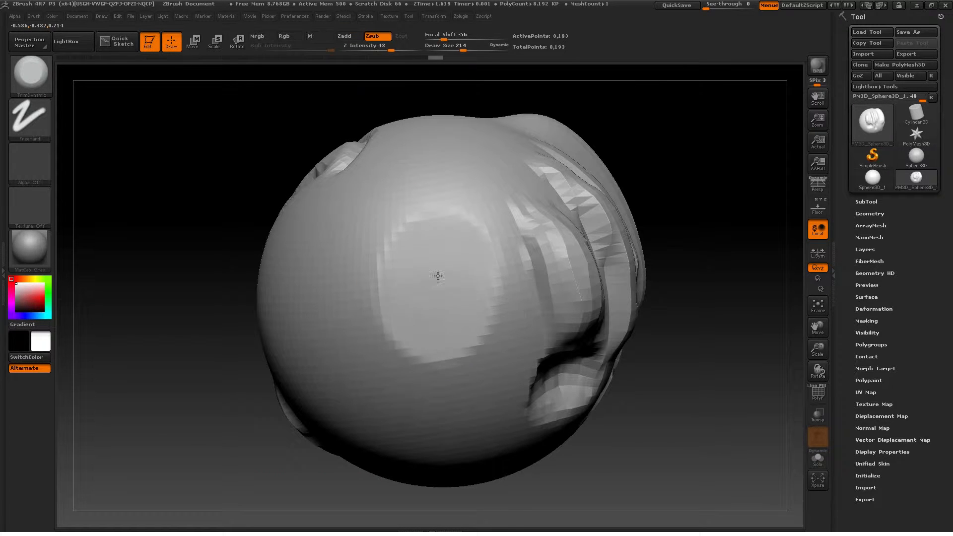
drag(432, 307, 435, 300)
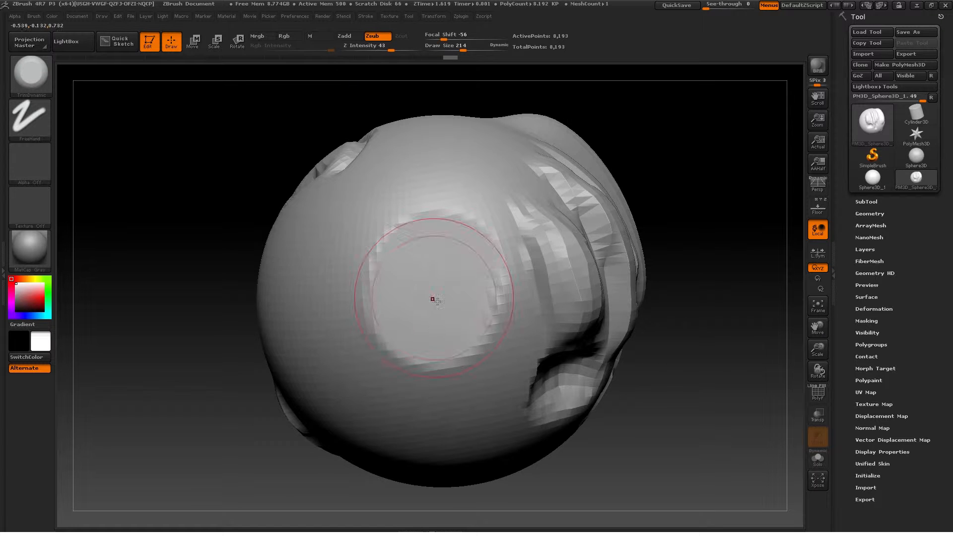
mouse_move(434, 300)
right_down()
mouse_move(497, 293)
mouse_move(439, 324)
right_up()
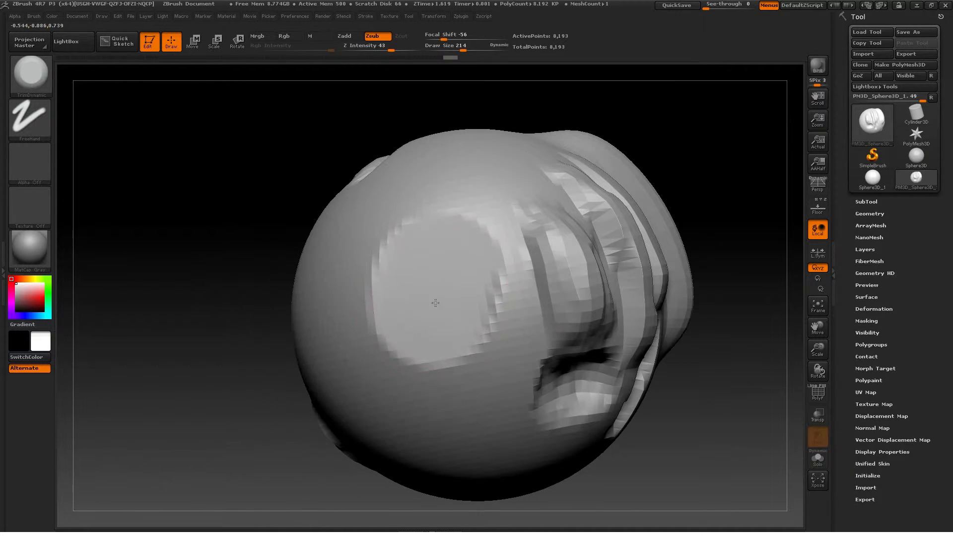
- Extend the flattened area on the smooth side with TrimDynamic at draw size 297
mouse_move(426, 374)
mouse_down()
mouse_move(423, 280)
mouse_move(441, 289)
mouse_move(440, 268)
mouse_move(426, 323)
mouse_move(451, 254)
mouse_up()
key(s)
right_drag(451, 254, 497, 268)
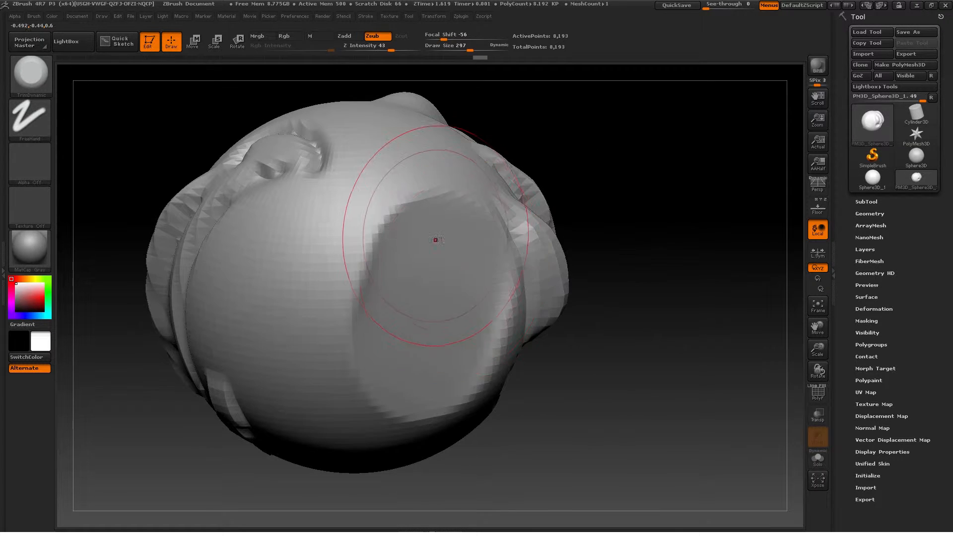
- Reduce the draw size to 118 and flatten a small oval patch between the large flat area and the curved groove
key(s)
drag(436, 237, 418, 238)
alt+right_drag(426, 272, 447, 417)
mouse_move(434, 298)
right_down()
mouse_move(430, 341)
mouse_move(419, 324)
right_up()
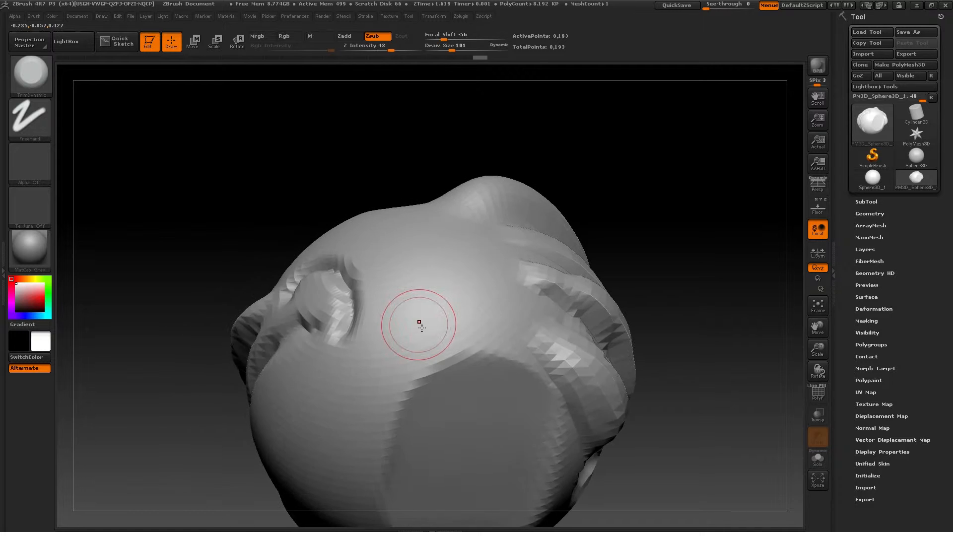
key(s)
drag(427, 323, 430, 322)
right_drag(435, 294, 432, 317)
mouse_move(432, 317)
mouse_down()
mouse_move(426, 310)
mouse_move(436, 328)
mouse_up()
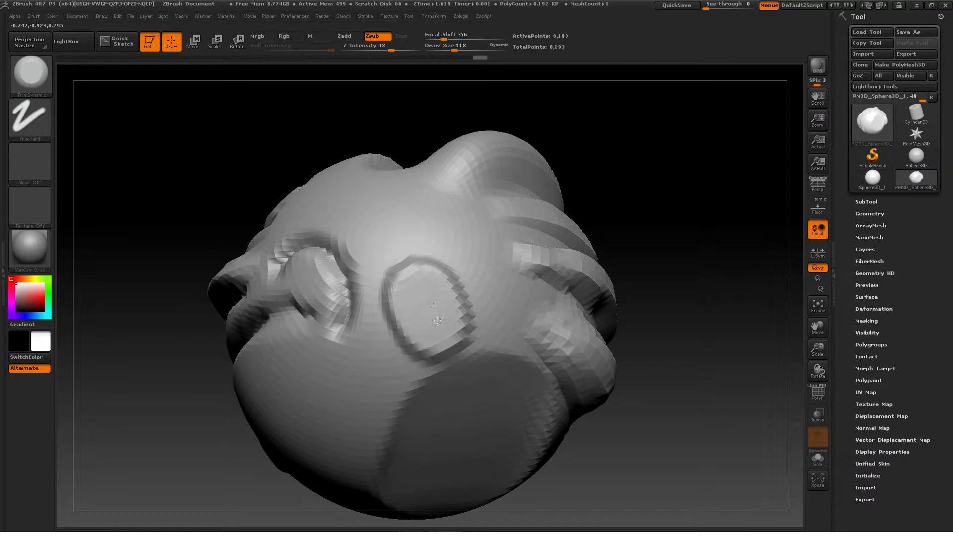
- Apply Alpha 28 to the TrimDynamic brush and flatten the smooth area beside the clay strokes at draw size 226
mouse_move(437, 312)
right_down()
mouse_move(485, 264)
mouse_move(458, 247)
right_up()
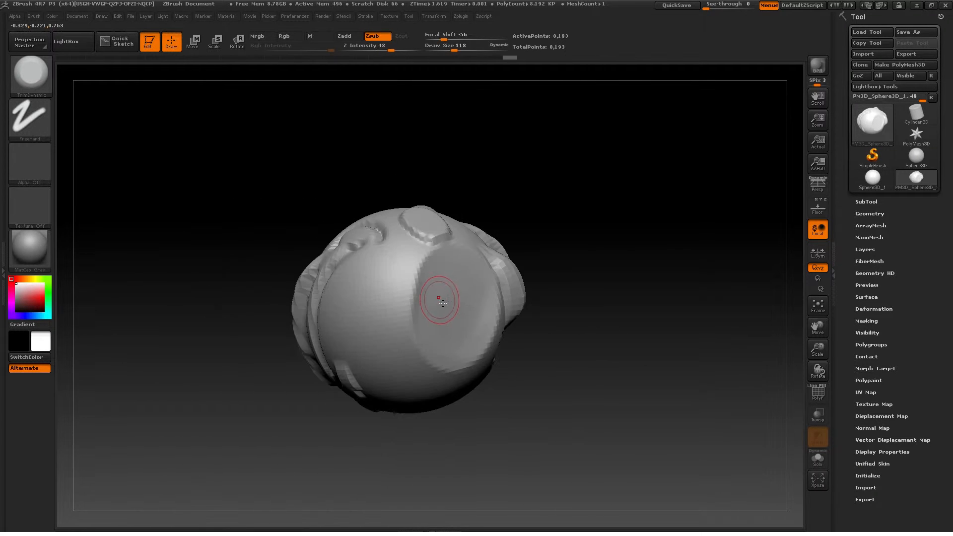
click(30, 163)
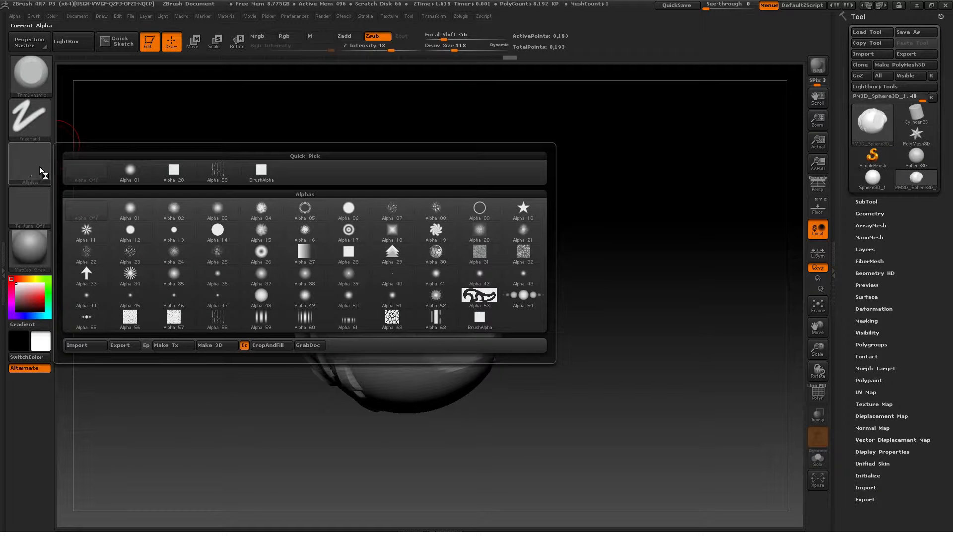
click(175, 172)
mouse_move(323, 296)
right_down()
mouse_move(373, 317)
mouse_move(376, 304)
right_up()
key(s)
mouse_move(367, 323)
mouse_down()
mouse_move(377, 320)
mouse_move(368, 336)
mouse_up()
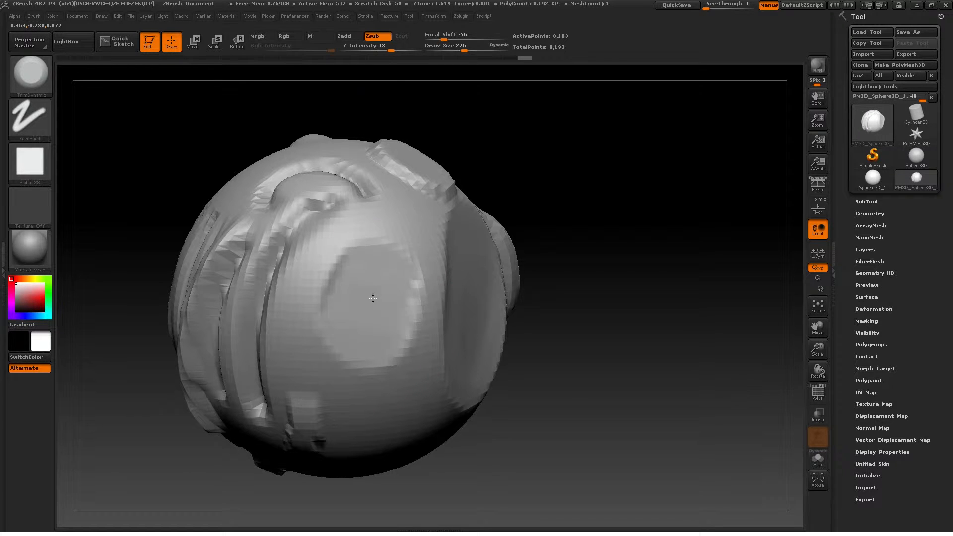
drag(364, 310, 387, 337)
mouse_move(387, 337)
right_down()
mouse_move(269, 325)
mouse_move(379, 286)
mouse_move(378, 322)
right_up()
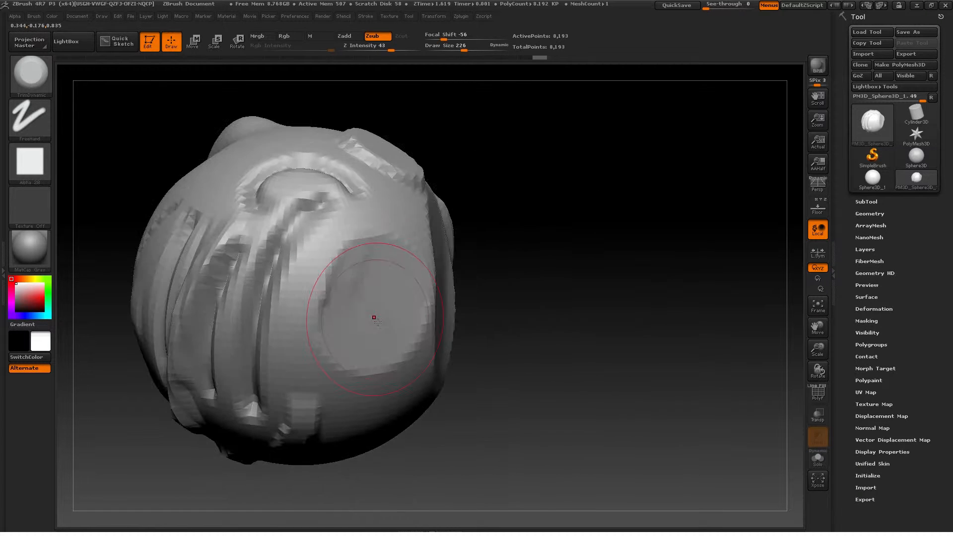
drag(354, 311, 320, 293)
- Flatten square-edged patches above the curved groove and around the small oval patch with TrimDynamic
right_drag(386, 215, 402, 210)
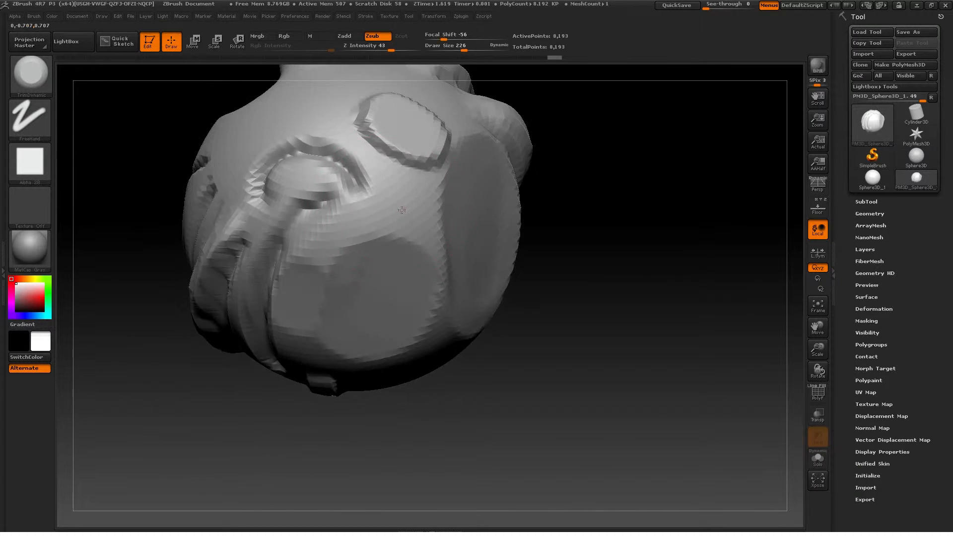
drag(401, 210, 405, 202)
right_drag(405, 196, 415, 204)
alt+right_drag(332, 160, 398, 364)
right_drag(387, 286, 381, 312)
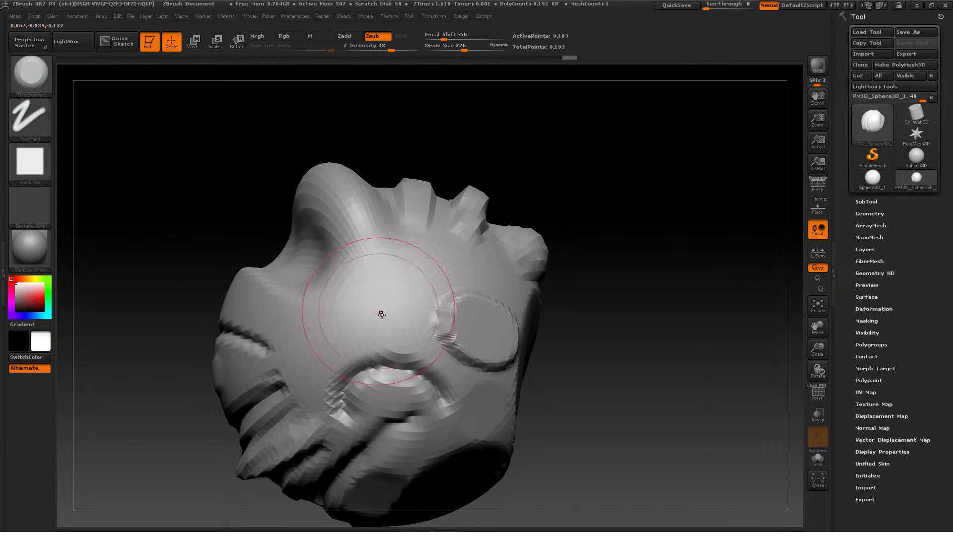
drag(381, 313, 385, 312)
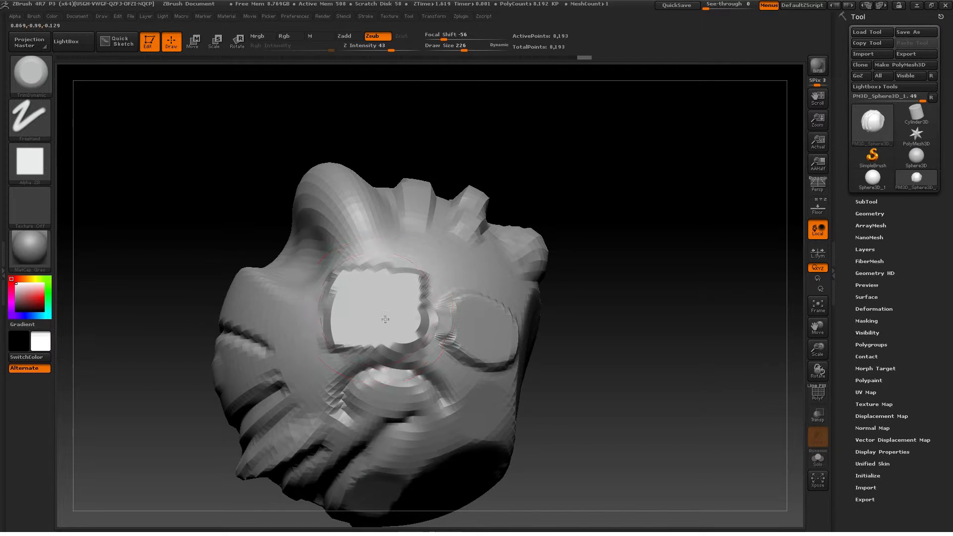
right_drag(385, 320, 361, 340)
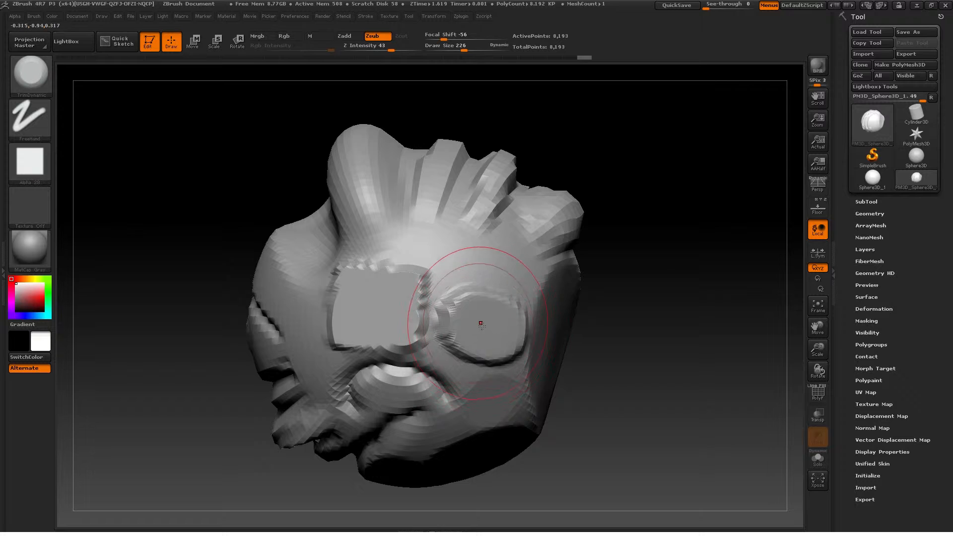
right_drag(485, 318, 394, 352)
- Switch to the Standard brush and load Alpha 59
key(b)
key(s)
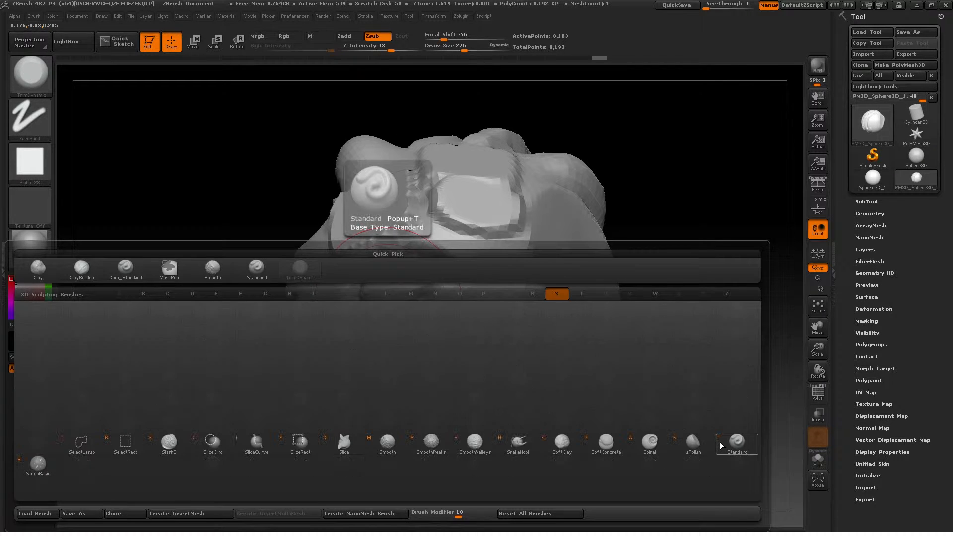
click(720, 443)
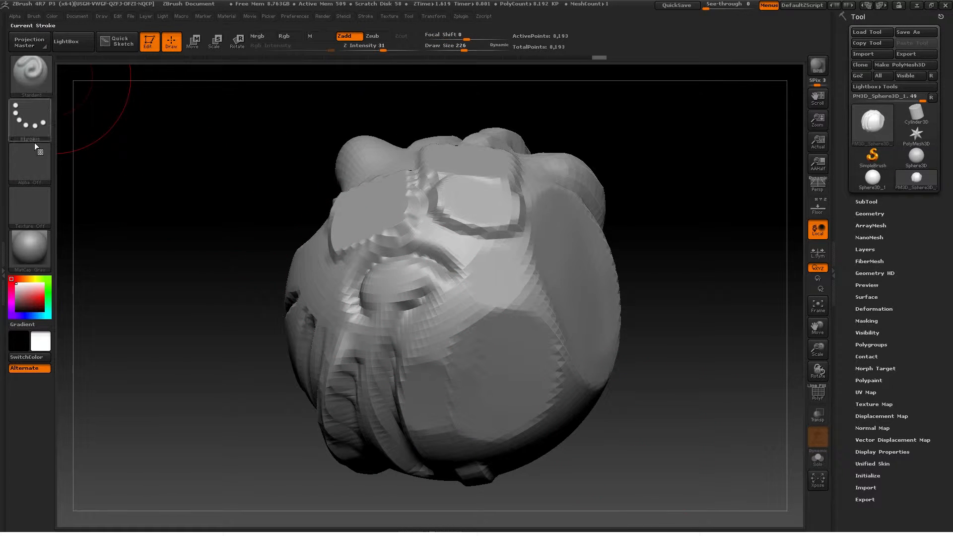
click(32, 162)
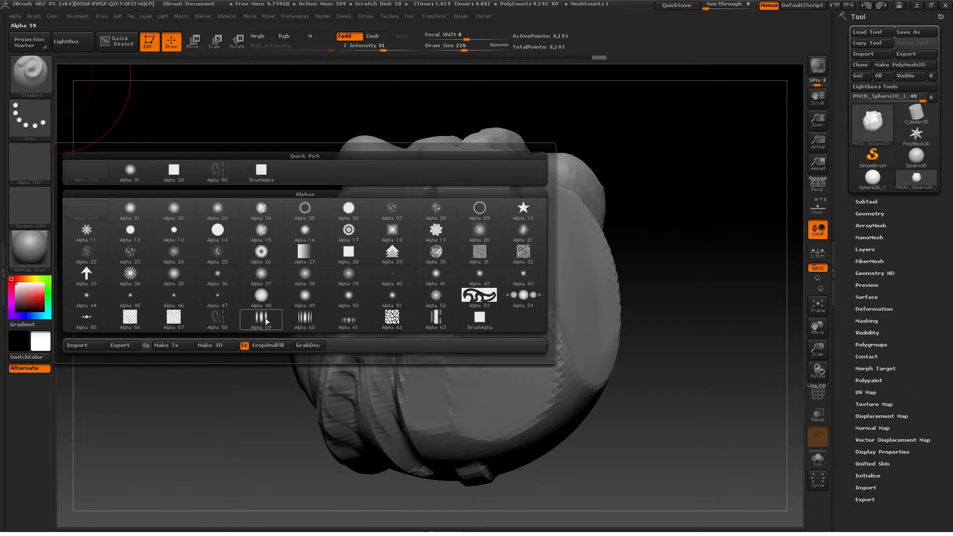
click(263, 319)
mouse_move(378, 343)
right_down()
mouse_move(476, 333)
mouse_move(440, 238)
mouse_move(498, 301)
mouse_move(407, 156)
right_up()
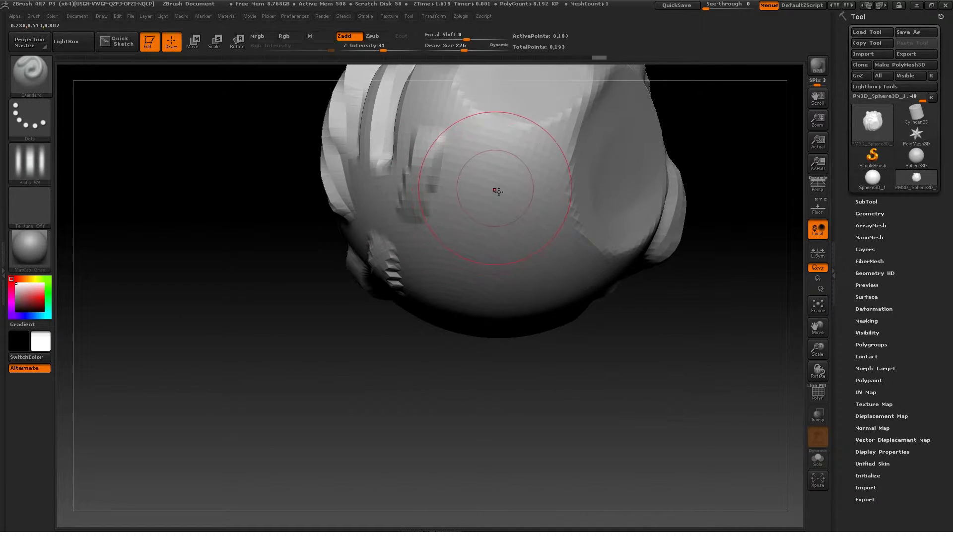
- Reduce the draw size to 131 and stroke parallel ridges on the lower smooth area between the two flattened areas
key(s)
mouse_move(496, 190)
mouse_down()
mouse_move(486, 223)
mouse_move(502, 170)
mouse_move(480, 233)
mouse_move(507, 169)
mouse_up()
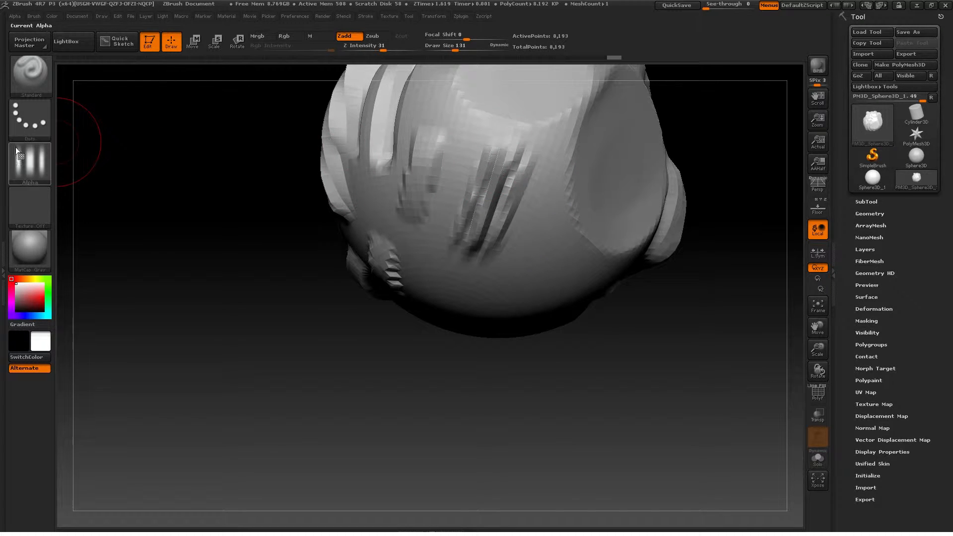
mouse_move(189, 244)
mouse_down()
mouse_move(221, 254)
mouse_move(226, 197)
mouse_move(223, 219)
mouse_up()
mouse_move(531, 254)
mouse_down()
mouse_move(501, 303)
mouse_move(527, 251)
mouse_up()
right_drag(528, 269, 515, 219)
right_drag(528, 295, 156, 139)
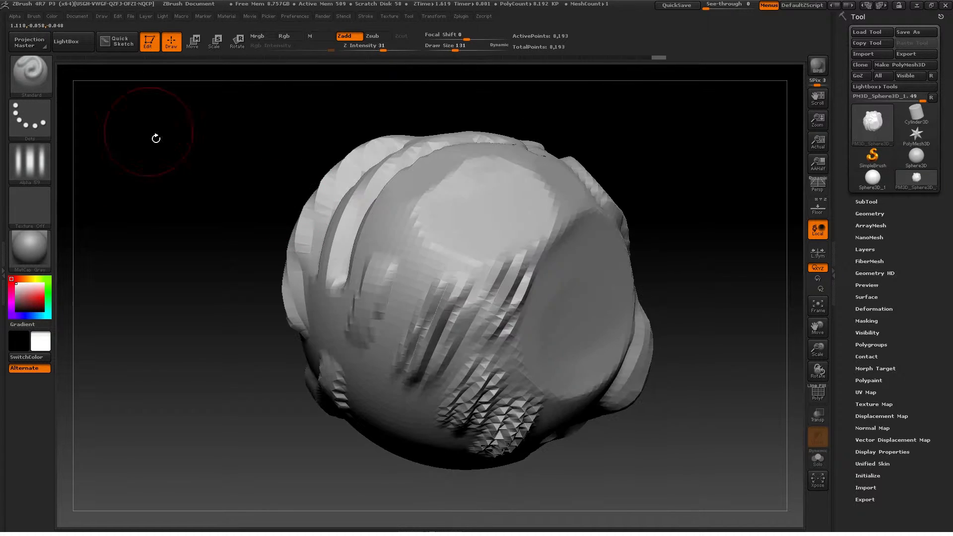
- Switch to the Move brush and pull the edge of the large flat area outward at draw size 512
key(b)
key(m)
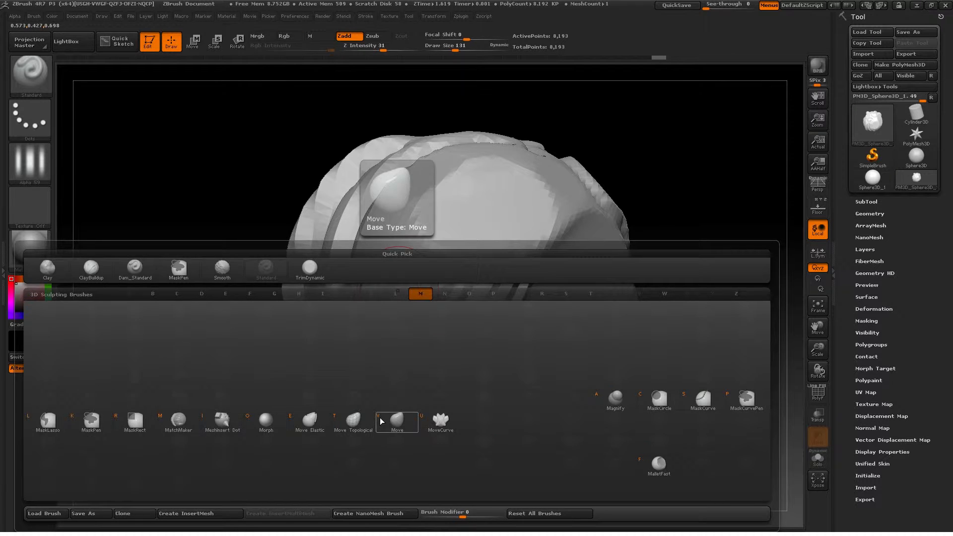
click(381, 422)
mouse_move(523, 286)
ctrl+right_down()
mouse_move(526, 278)
mouse_move(448, 275)
mouse_move(430, 285)
ctrl+right_up()
right_click(405, 313)
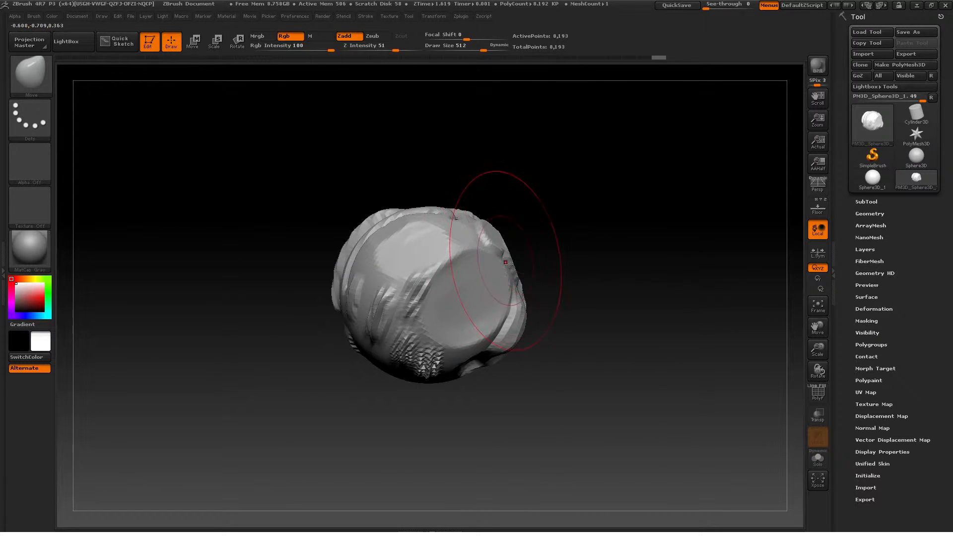
mouse_move(515, 264)
mouse_down()
mouse_move(575, 256)
mouse_move(564, 259)
mouse_up()
- Raise the draw size to 626 and pull the sides and underside of the mesh outward with the Move brush
key(s)
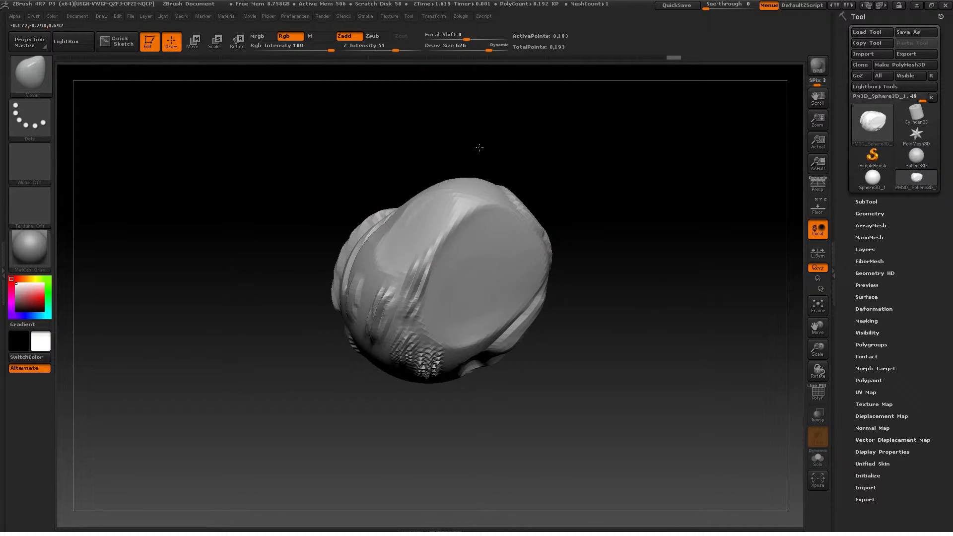
right_drag(480, 148, 488, 192)
drag(538, 256, 570, 262)
drag(515, 342, 575, 414)
drag(425, 357, 393, 401)
mouse_move(371, 446)
right_down()
mouse_move(425, 434)
mouse_move(400, 435)
right_up()
drag(366, 287, 347, 278)
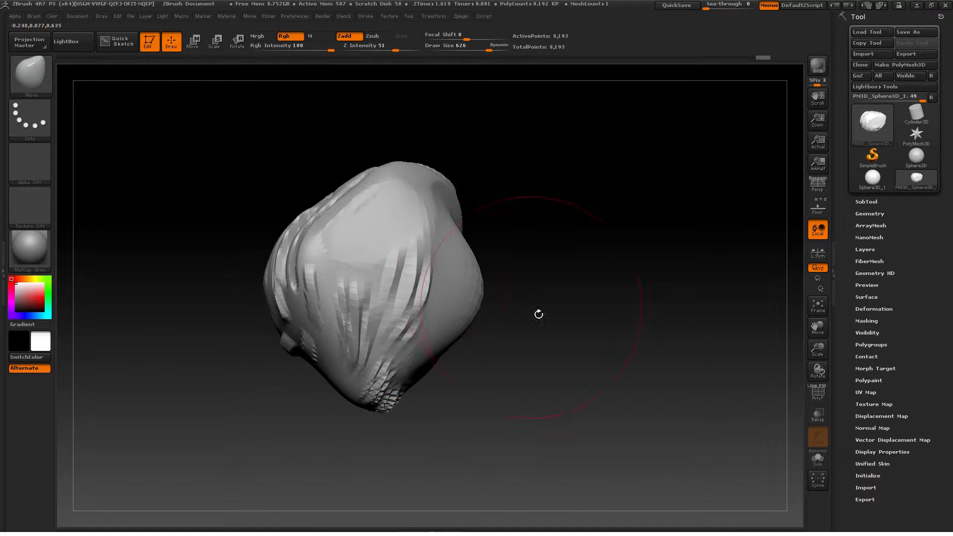
right_drag(539, 314, 543, 365)
drag(467, 258, 537, 208)
drag(305, 216, 278, 205)
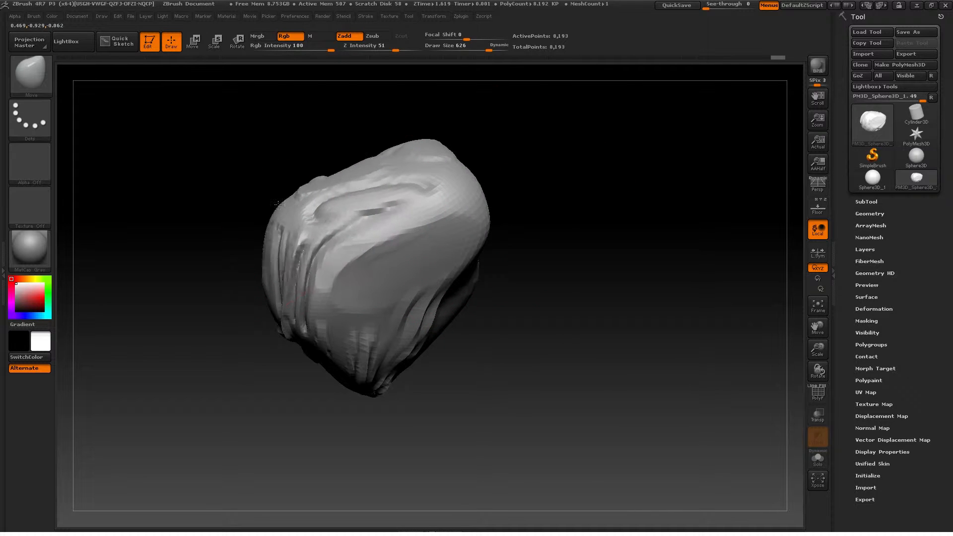
- Increase the draw size to 854 and stretch the mesh further with the Move brush
mouse_move(278, 204)
right_down()
mouse_move(318, 209)
mouse_move(336, 278)
mouse_move(440, 263)
mouse_move(439, 274)
mouse_move(641, 329)
mouse_move(690, 325)
right_up()
key(bracketright)
key(bracketright)
mouse_move(350, 275)
mouse_down()
mouse_move(326, 278)
mouse_move(338, 282)
mouse_up()
right_drag(442, 351, 445, 390)
drag(445, 390, 452, 422)
- Display the polygon wireframe and examine the stretched polygons up close on the deformed areas of the mesh
mouse_move(513, 298)
right_down()
mouse_move(528, 261)
mouse_move(489, 281)
mouse_move(489, 252)
mouse_move(524, 449)
right_up()
right_drag(556, 318, 538, 306)
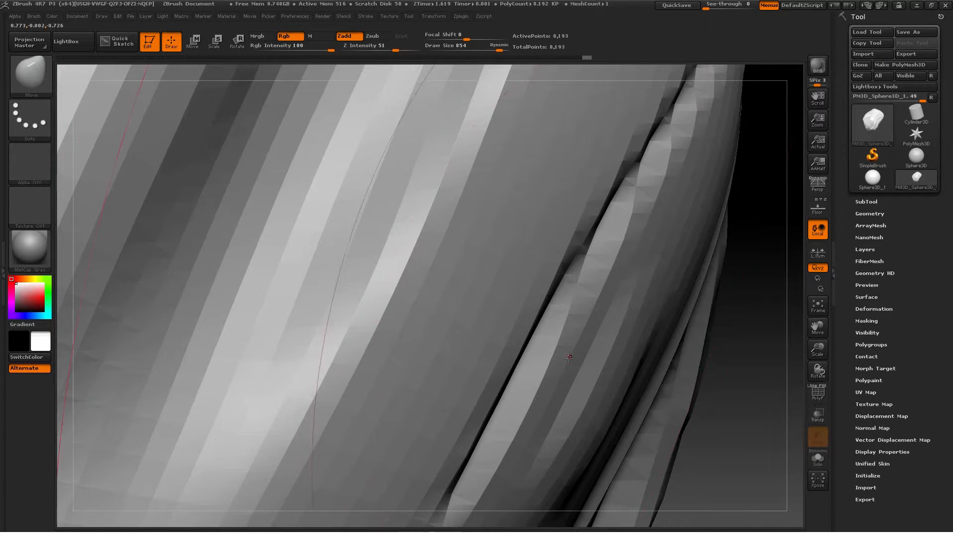
click(818, 395)
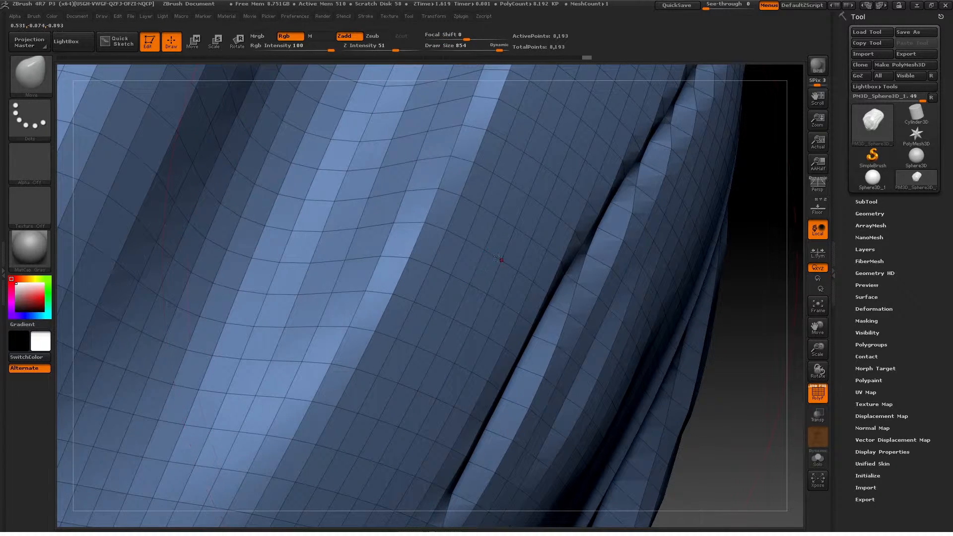
right_drag(479, 272, 494, 284)
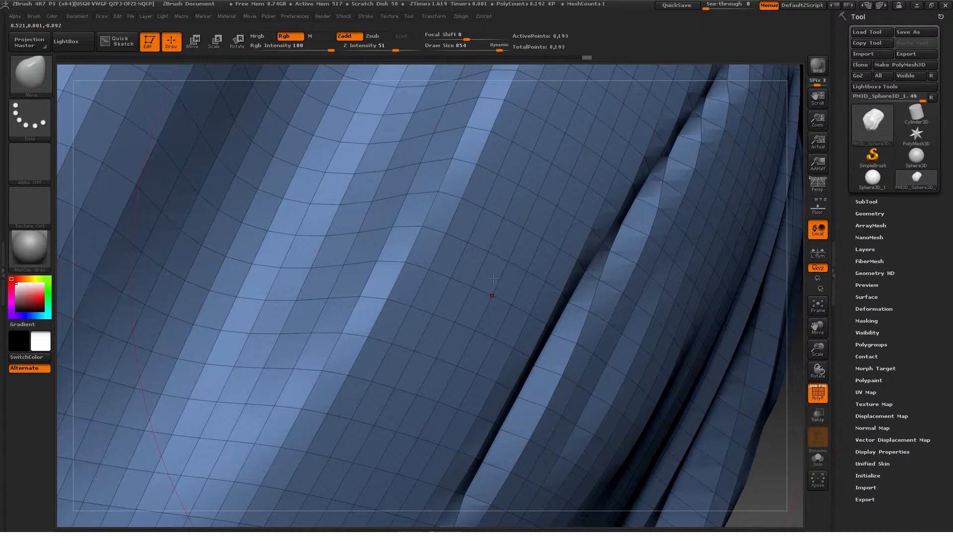
right_drag(494, 278, 518, 276)
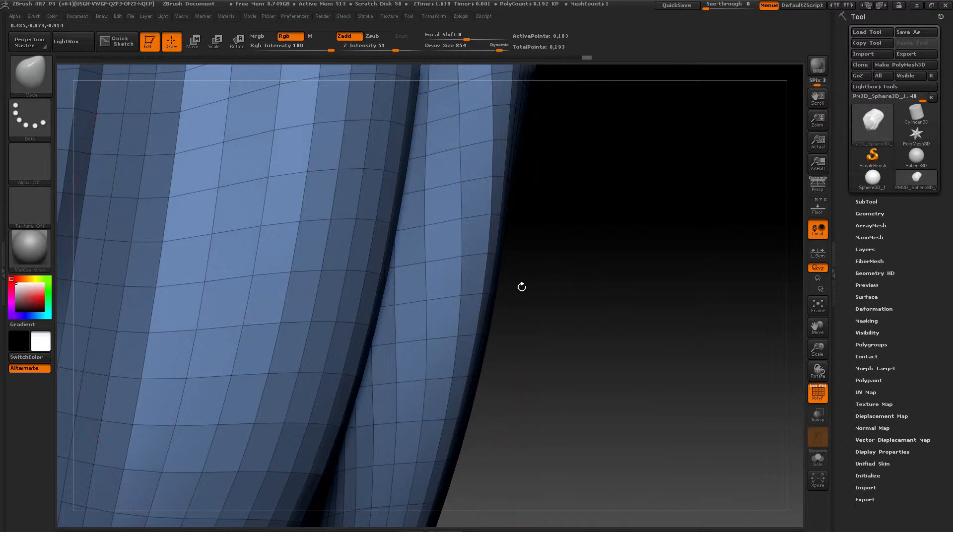
mouse_move(538, 289)
right_down()
mouse_move(488, 280)
mouse_move(476, 264)
mouse_move(424, 268)
right_up()
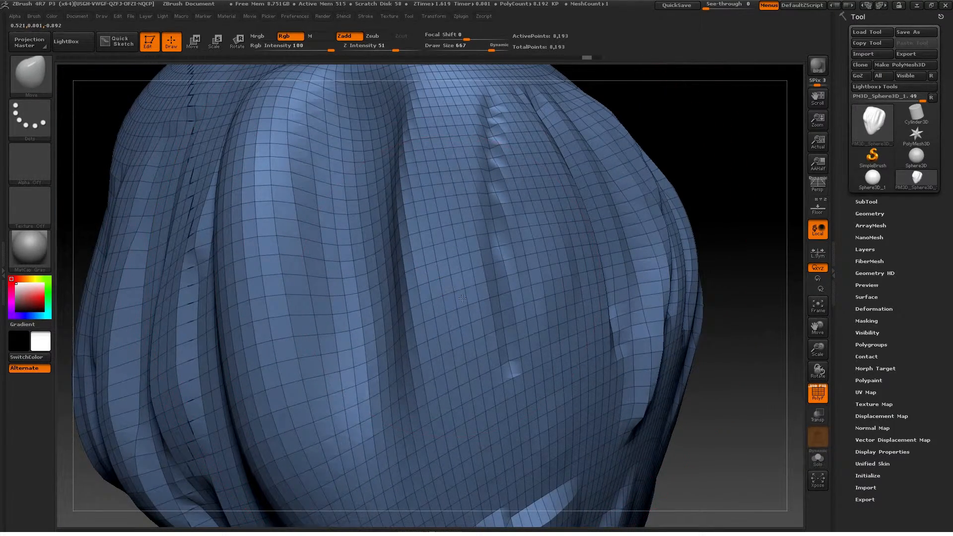
alt+drag(463, 298, 689, 468)
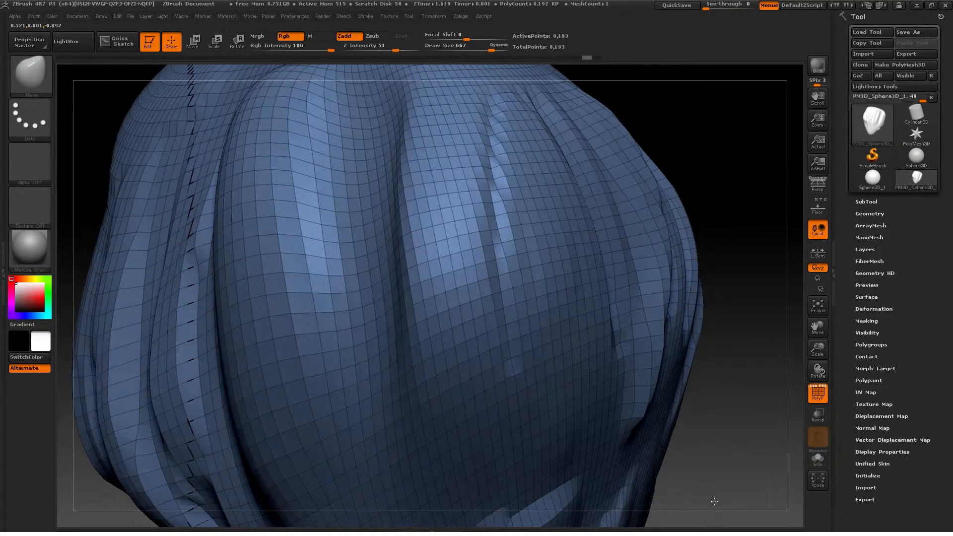
mouse_move(708, 499)
right_down()
mouse_move(588, 389)
mouse_move(600, 391)
right_up()
mouse_move(541, 342)
right_down()
mouse_move(513, 335)
mouse_move(551, 343)
right_up()
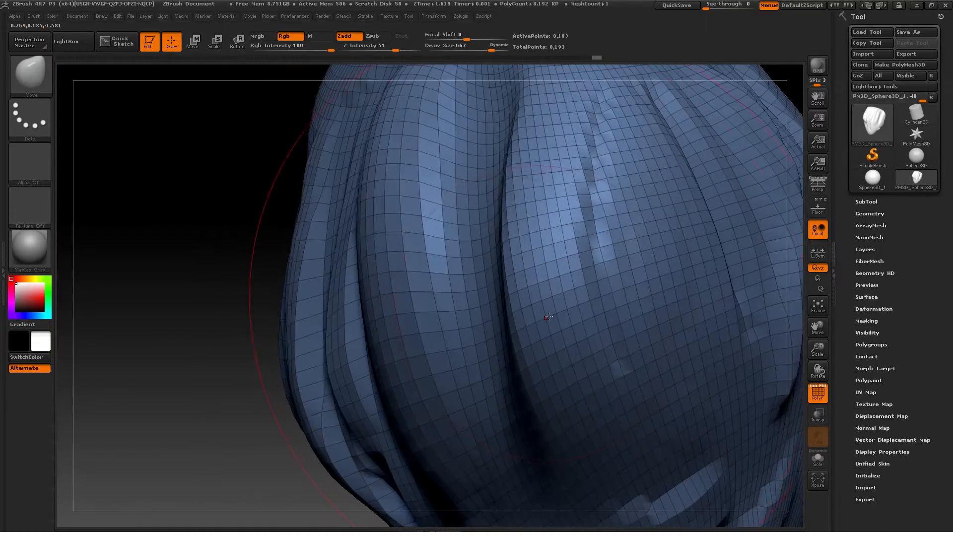
right_drag(553, 308, 515, 301)
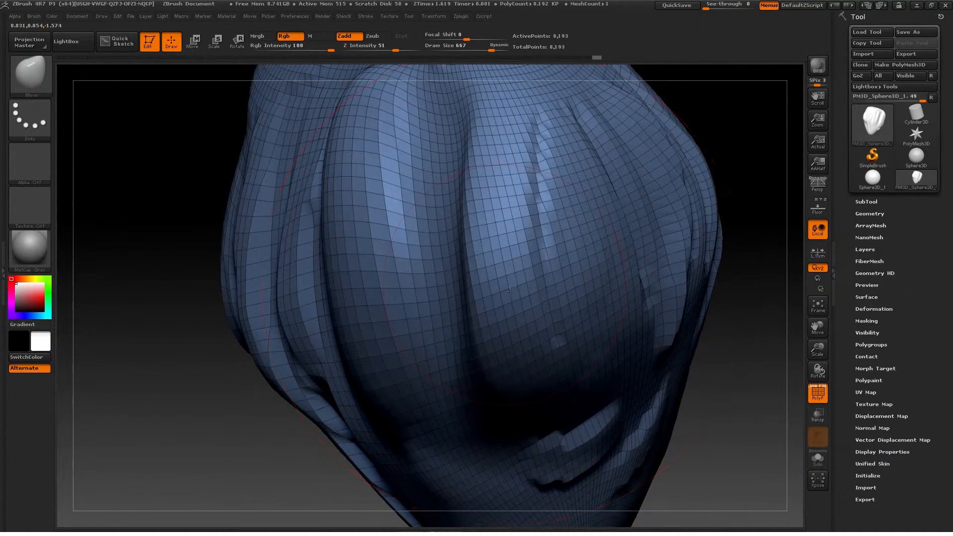
right_drag(510, 292, 602, 314)
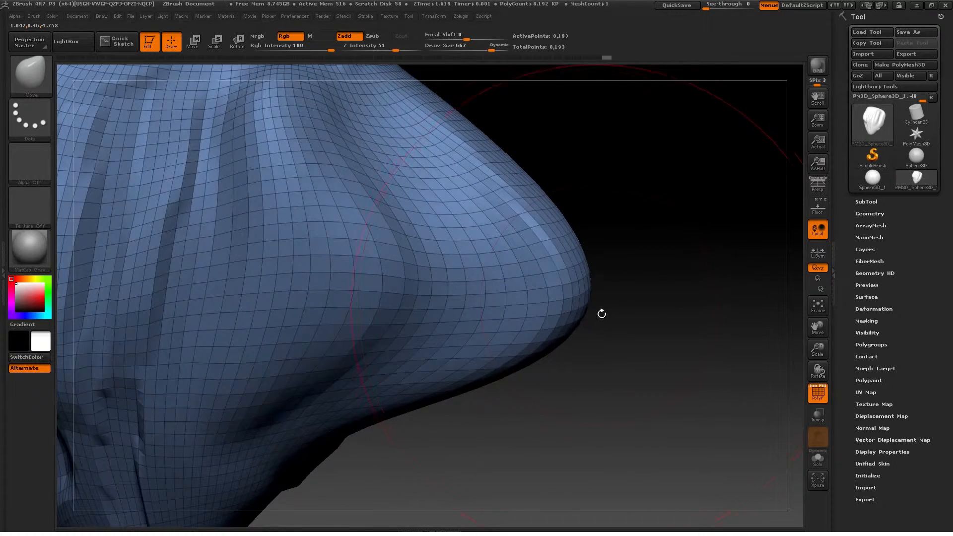
- Hide the polygon wireframe and smooth away the ridged strokes on the front of the mesh at draw size 332
key(f)
right_drag(583, 268, 591, 304)
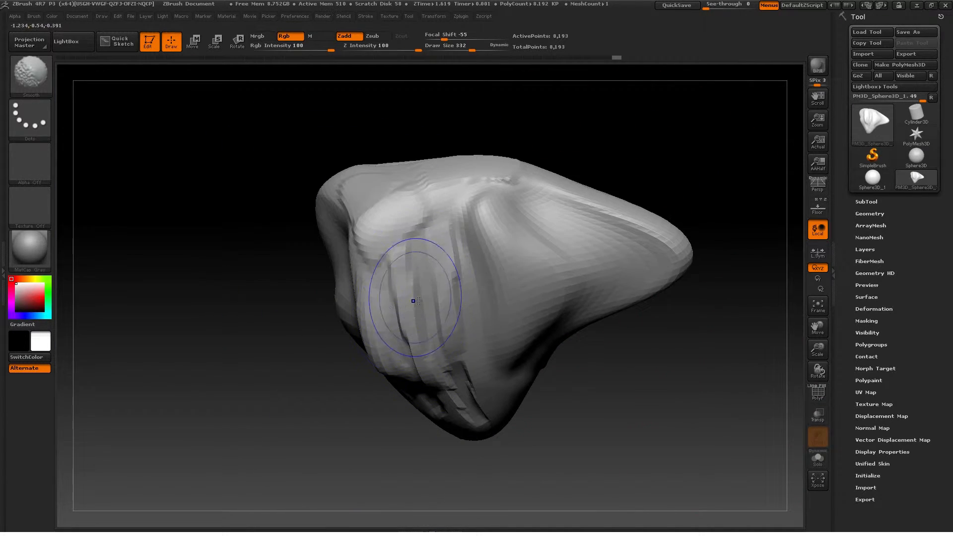
shift+drag(416, 312, 423, 296)
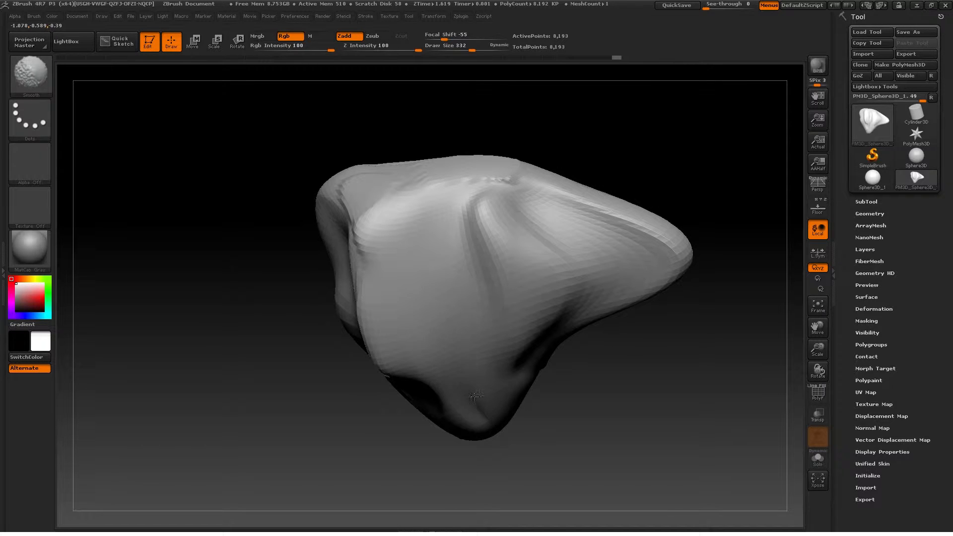
right_drag(449, 352, 416, 320)
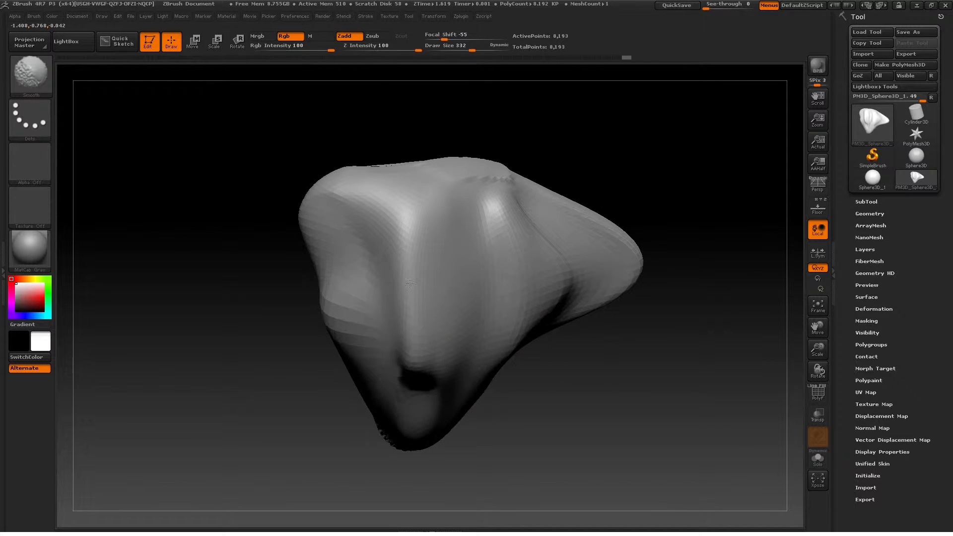
- Smooth the spiky lower tip and the remaining ridges and creases on the other sides of the mesh
right_drag(417, 369, 325, 277)
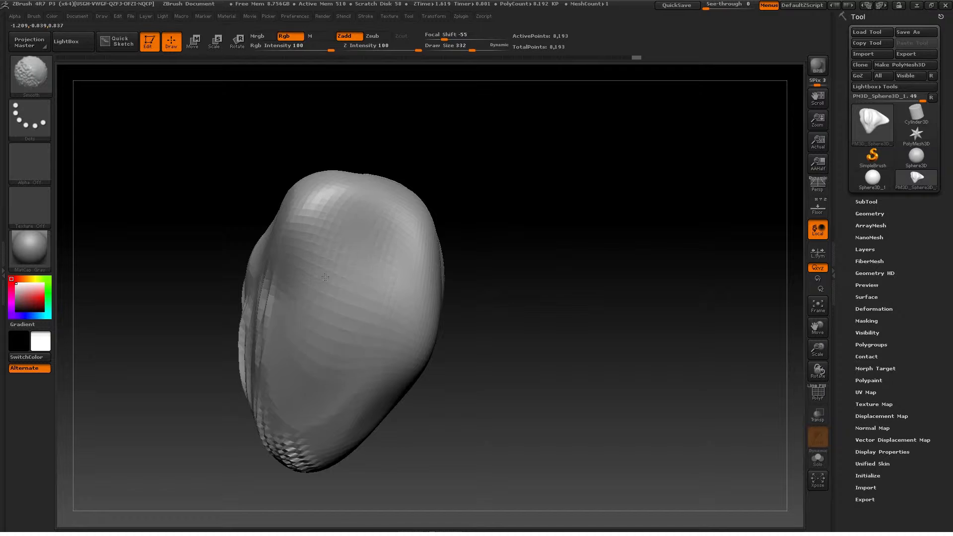
mouse_move(350, 311)
right_down()
mouse_move(476, 245)
mouse_move(400, 374)
right_up()
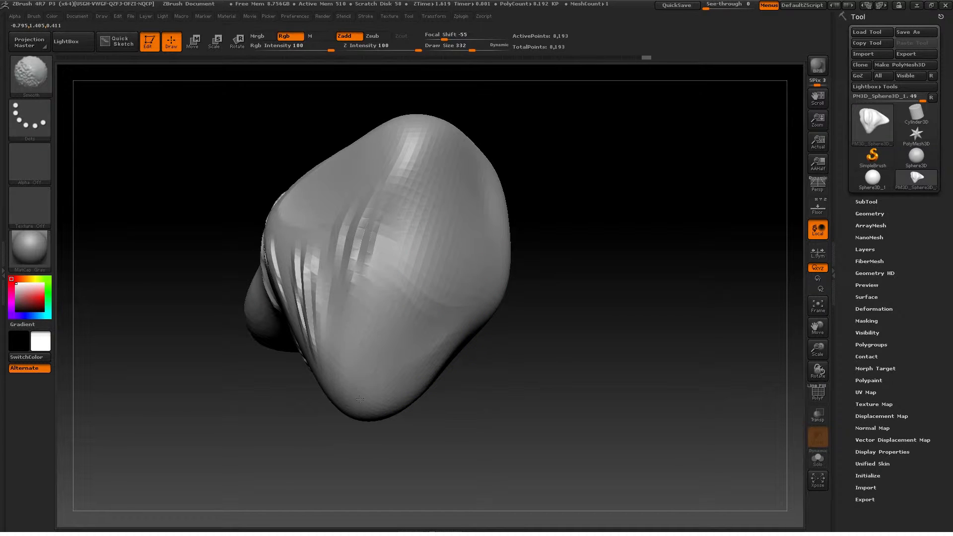
mouse_move(368, 254)
right_down()
mouse_move(351, 268)
mouse_move(483, 290)
right_up()
shift+drag(409, 308, 432, 258)
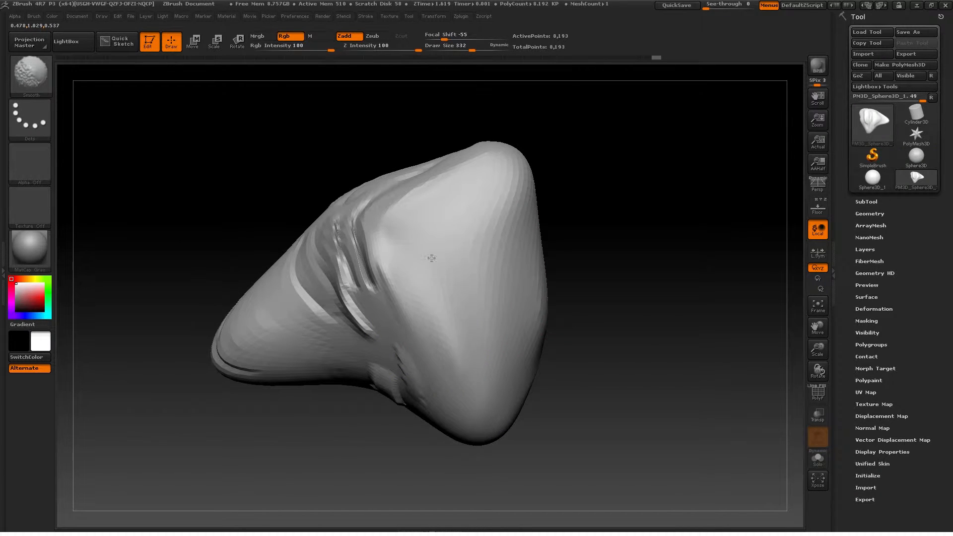
mouse_move(428, 313)
ctrl+right_down()
mouse_move(457, 311)
mouse_move(447, 326)
mouse_move(444, 278)
mouse_move(464, 285)
ctrl+right_up()
mouse_move(467, 328)
shift+mouse_down()
mouse_move(436, 256)
mouse_move(421, 294)
shift+mouse_up()
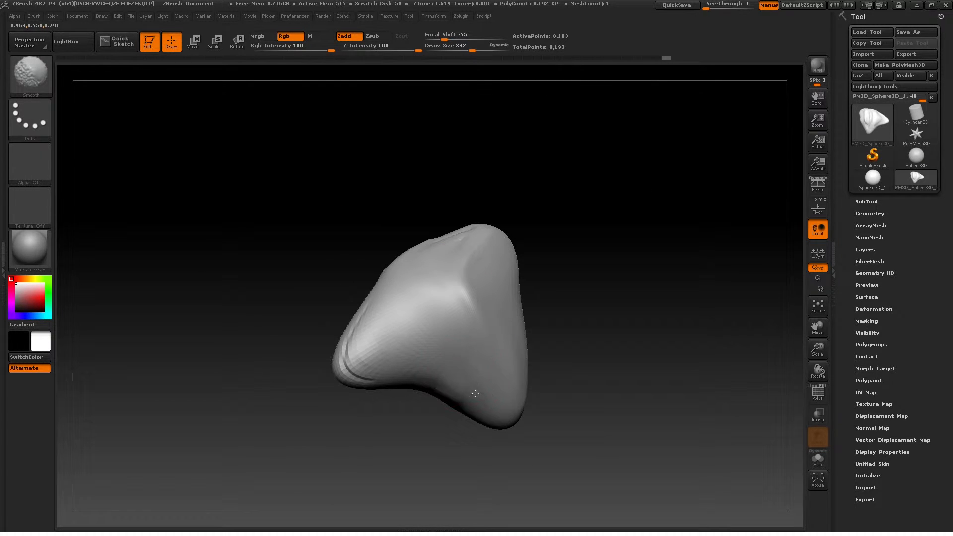
- Smooth the remaining creases and bumps on all sides of the mesh with the Smooth brush at draw size 332
right_drag(475, 393, 417, 341)
mouse_move(417, 341)
shift+mouse_down()
mouse_move(381, 282)
mouse_move(376, 338)
shift+mouse_up()
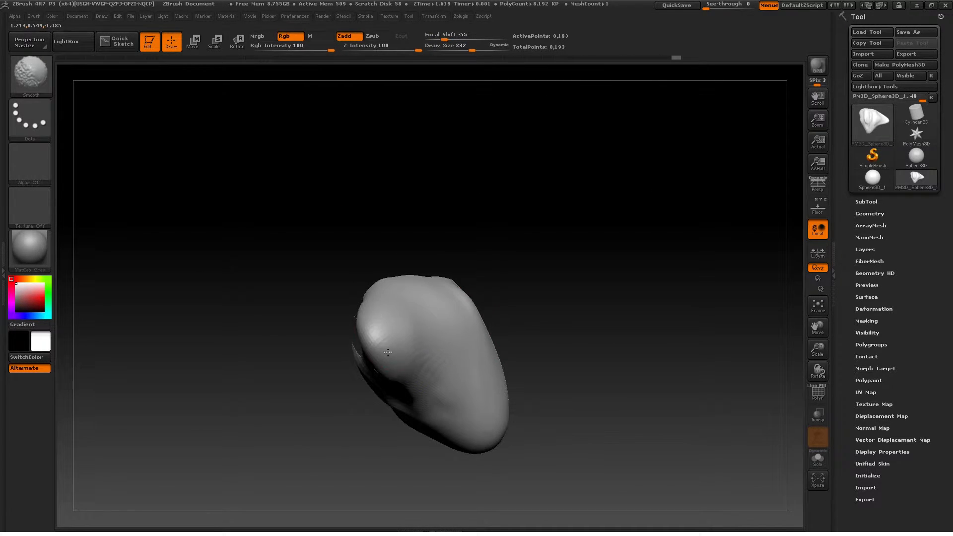
right_drag(376, 343, 427, 348)
mouse_move(338, 343)
shift+mouse_down()
mouse_move(323, 323)
mouse_move(295, 323)
shift+mouse_up()
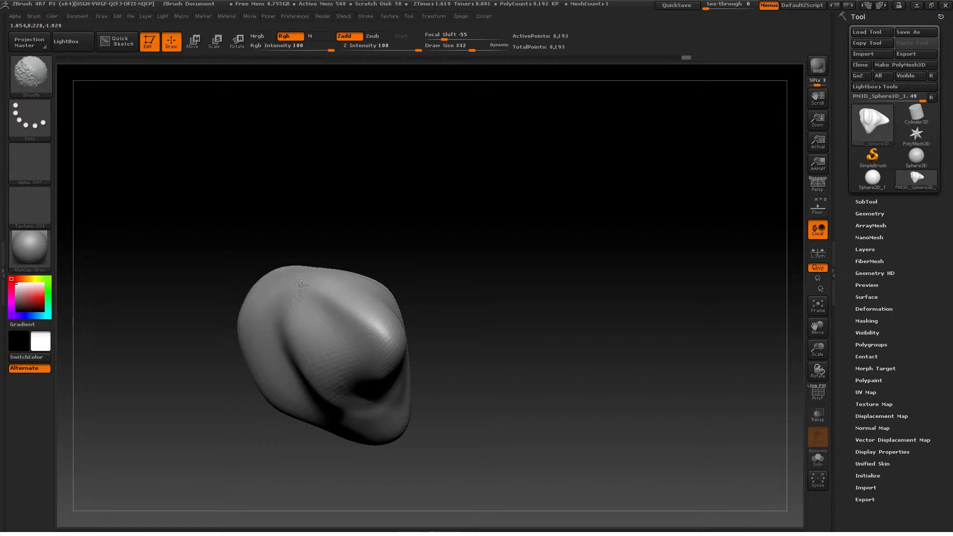
mouse_move(301, 286)
shift+mouse_down()
mouse_move(367, 348)
mouse_move(369, 340)
mouse_move(390, 385)
shift+mouse_up()
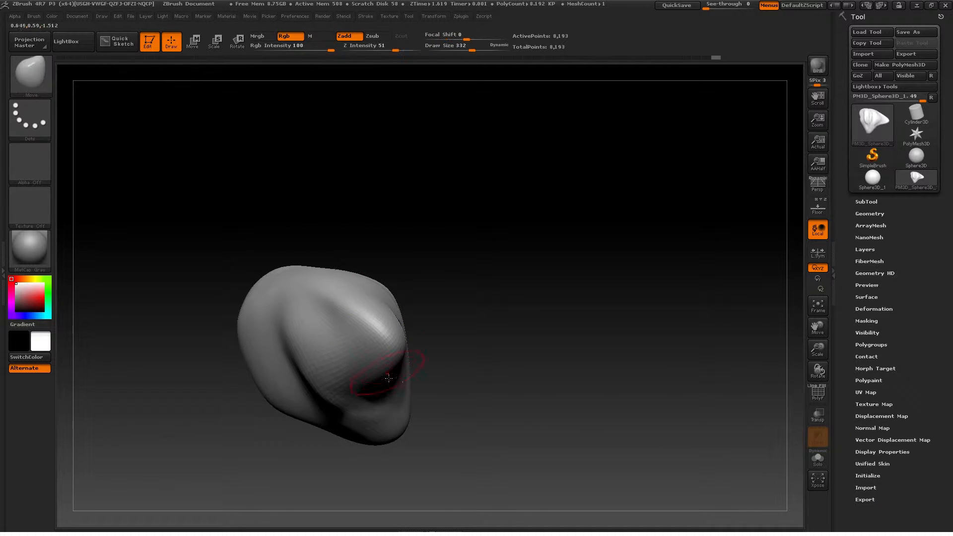
right_drag(447, 366, 409, 355)
mouse_move(457, 406)
shift+mouse_down()
mouse_move(431, 380)
mouse_move(449, 396)
shift+mouse_up()
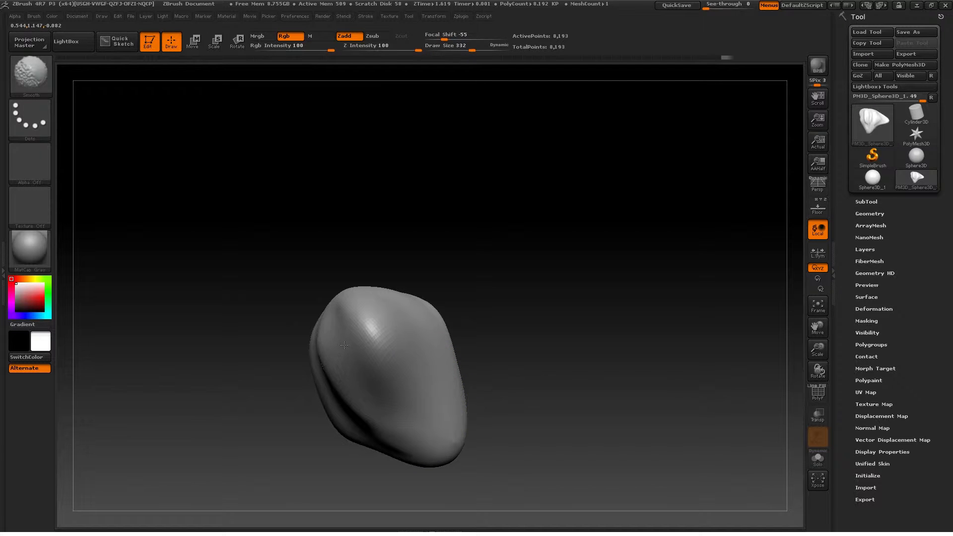
shift+drag(344, 345, 330, 345)
right_drag(293, 350, 353, 363)
shift+drag(316, 375, 311, 317)
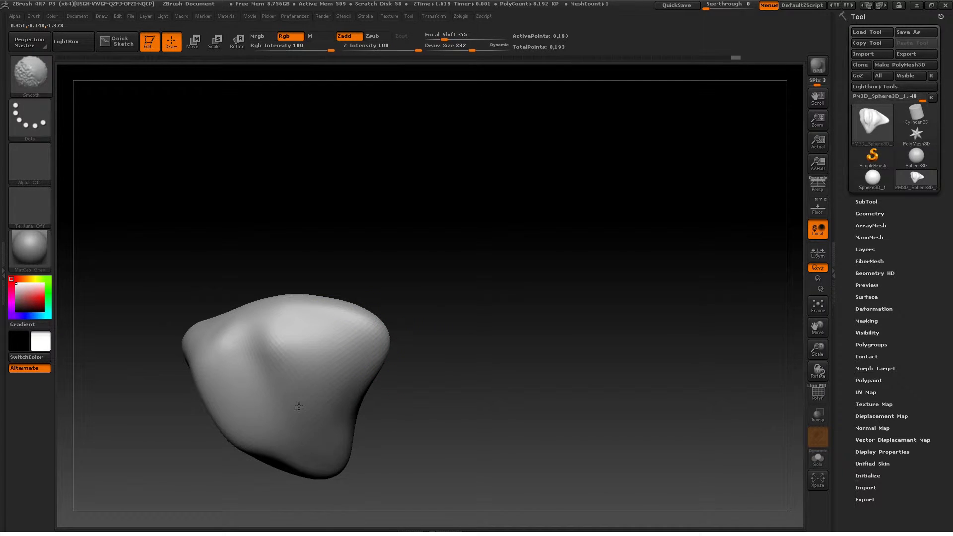
mouse_move(276, 366)
right_down()
mouse_move(400, 336)
mouse_move(458, 298)
right_up()
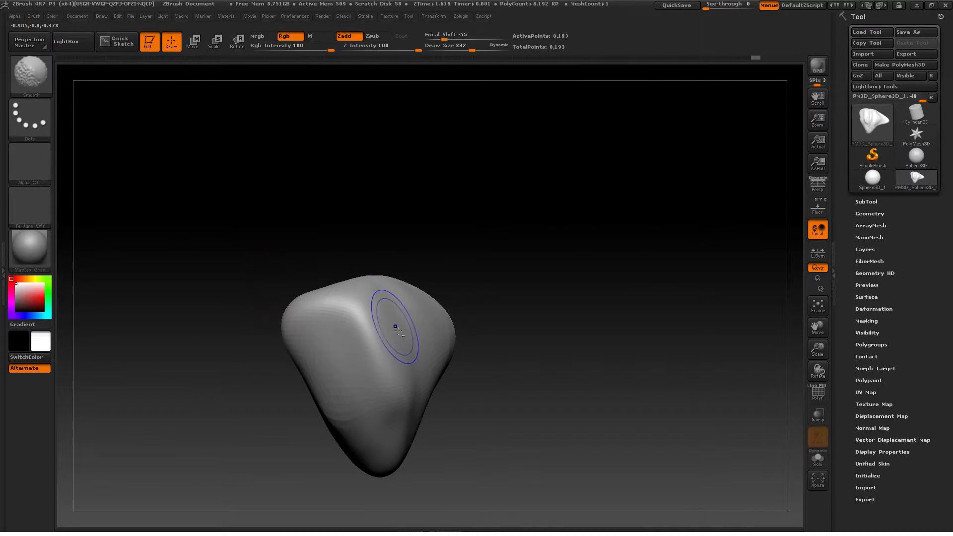
mouse_move(396, 327)
shift+mouse_down()
mouse_move(379, 352)
mouse_move(393, 370)
mouse_move(377, 348)
shift+mouse_up()
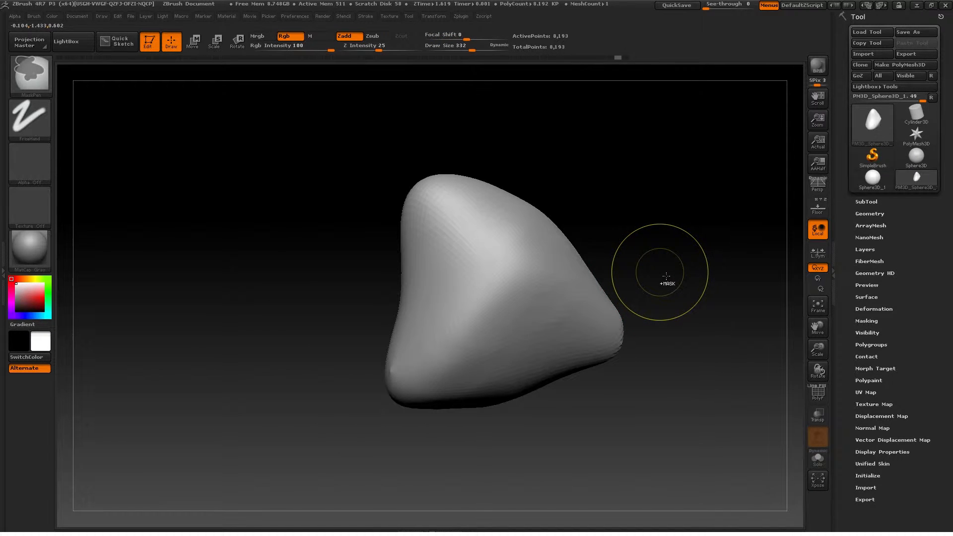
- Undo the smoothing passes and the earlier brush strokes back to the original sphere
key(ctrl+z)
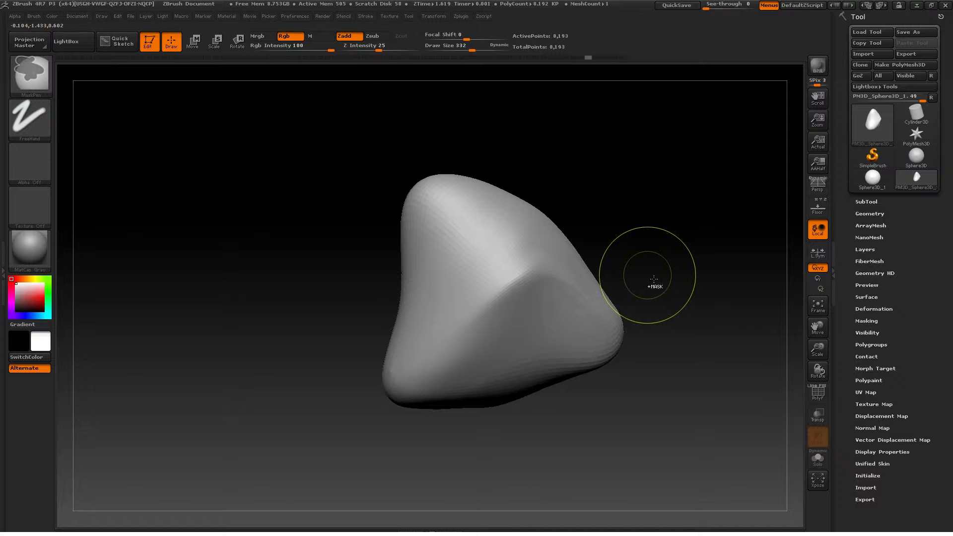
key(ctrl+z)
key(ctrl+z)
key(ctrl+z)
key(ctrl+z)
key(ctrl+z)
key(ctrl+z)
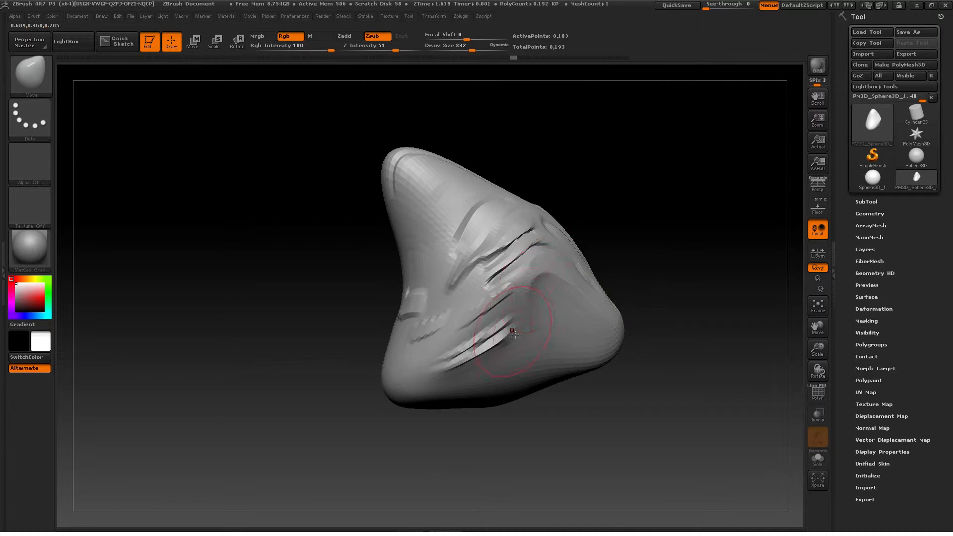
mouse_move(623, 281)
mouse_down()
mouse_move(520, 379)
mouse_move(491, 387)
mouse_move(498, 403)
mouse_move(496, 395)
mouse_up()
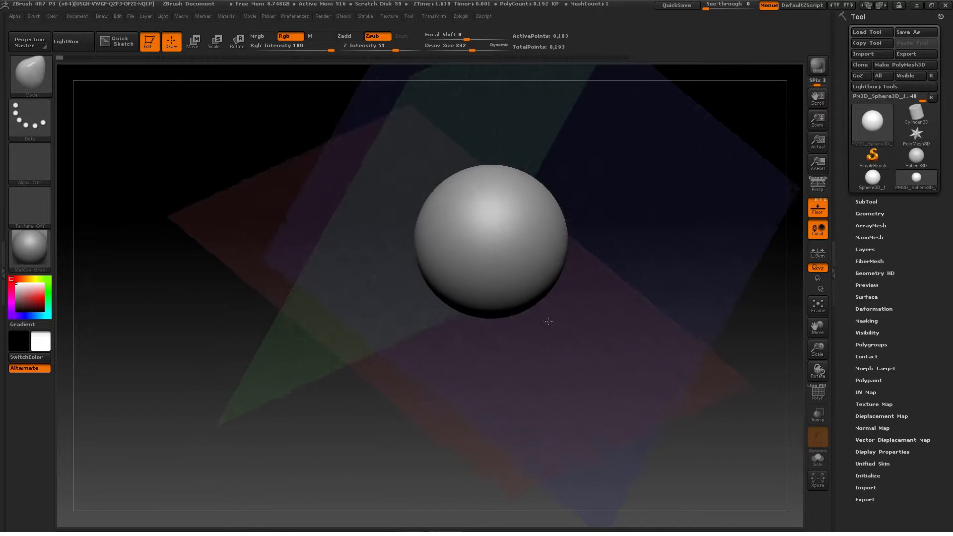
- Hide the floor grid and turn on left-right mirrored symmetry for sculpting the sphere
drag(549, 321, 583, 331)
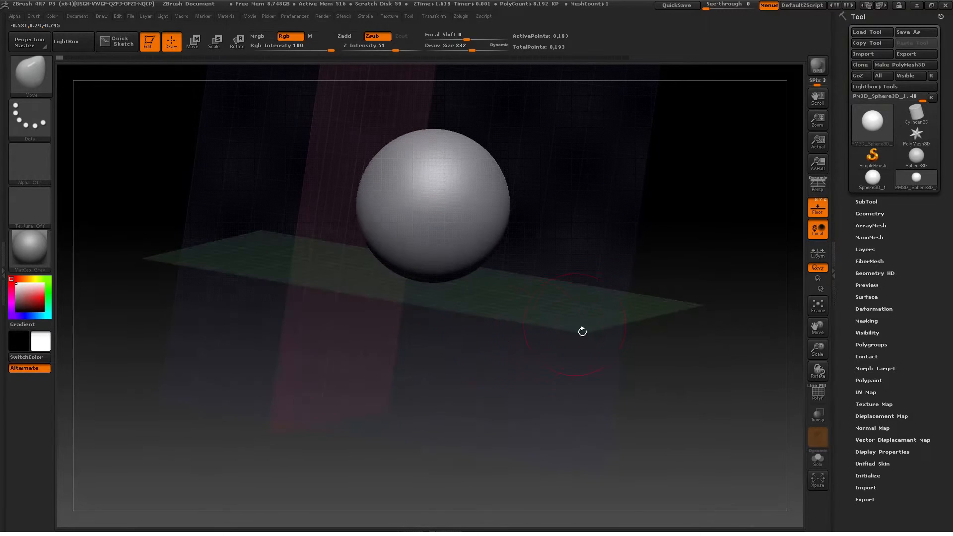
drag(684, 315, 713, 289)
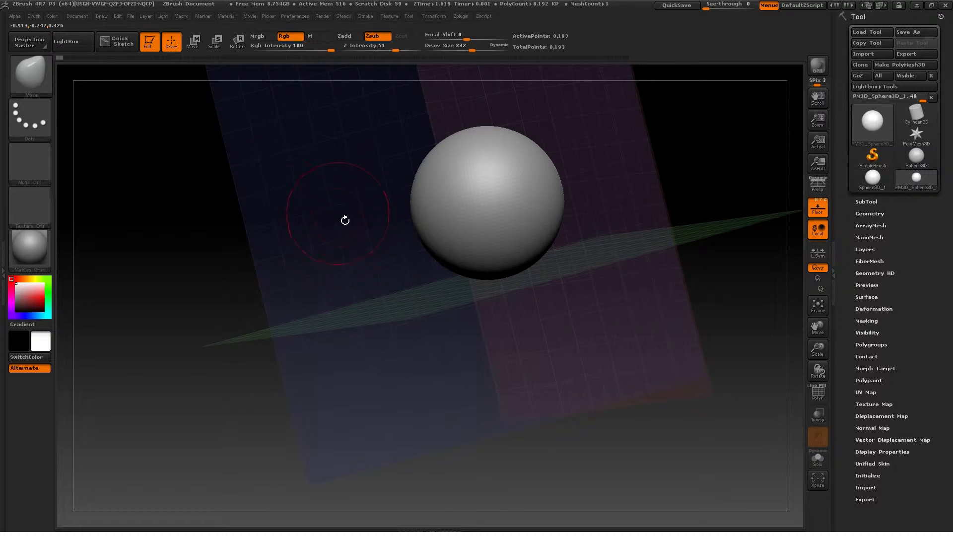
key(shift+p)
click(435, 16)
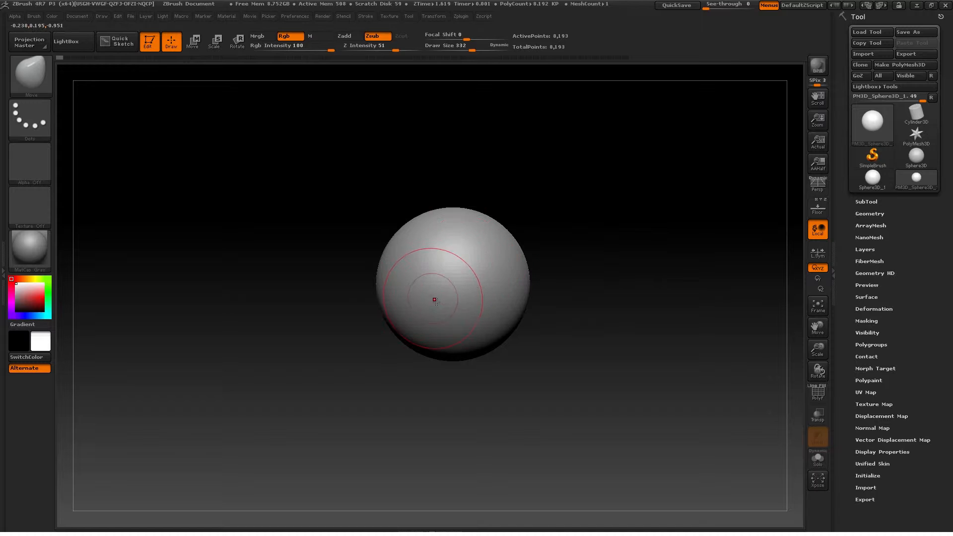
mouse_move(450, 293)
alt+right_down()
mouse_move(397, 291)
mouse_move(497, 285)
mouse_move(500, 294)
alt+right_up()
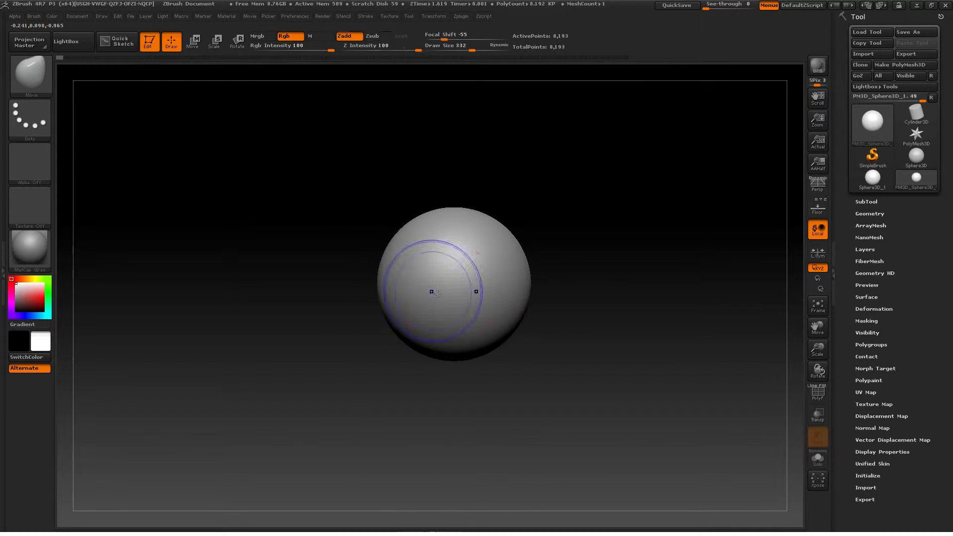
key(alt)
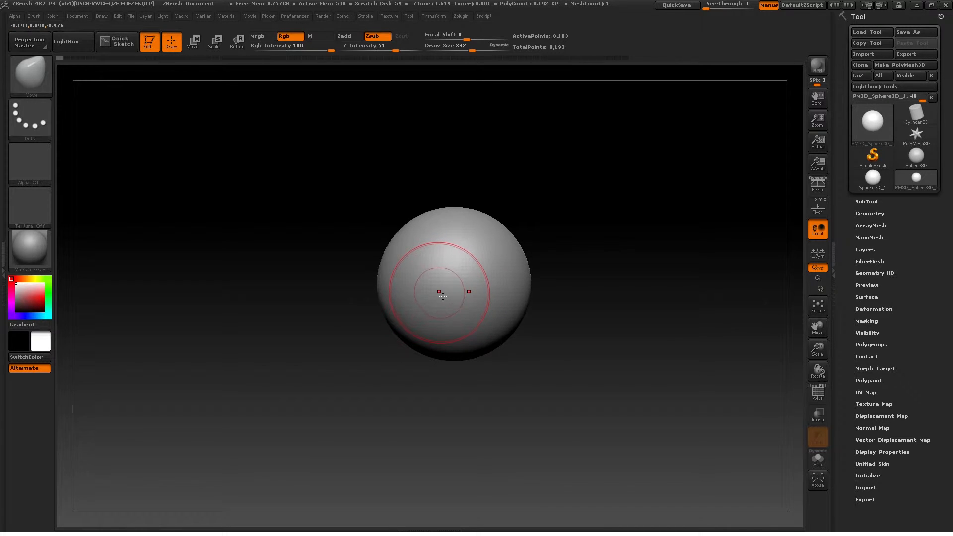
- Try mirrored ClayBuildup strokes on the front of the sphere at draw size 332 and undo them
key(b)
click(187, 316)
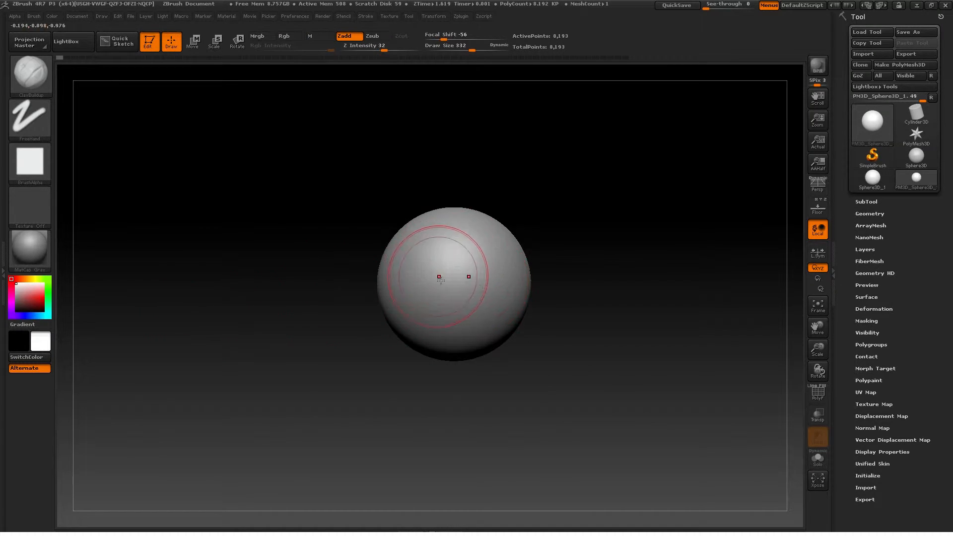
drag(425, 245, 428, 253)
key(ctrl+z)
key(ctrl+z)
key(ctrl+z)
key(ctrl+z)
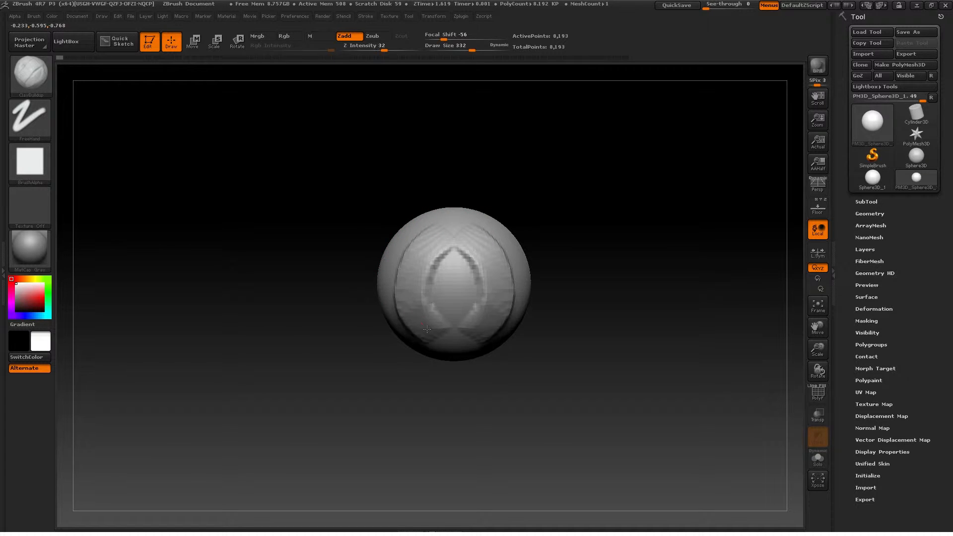
click(436, 339)
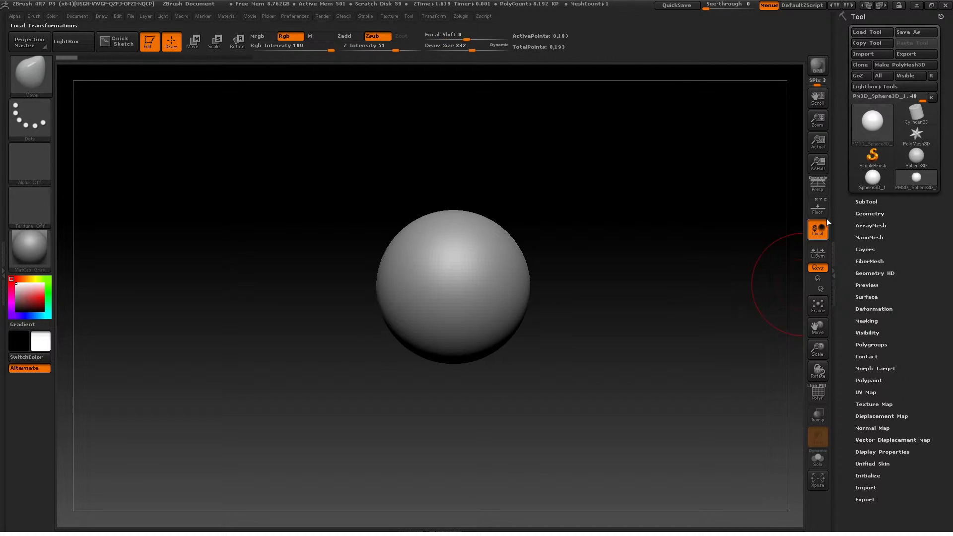
- Check the sphere's orientation against the floor grid and pull its front out into an egg shape with the Move brush at draw size 842
click(818, 207)
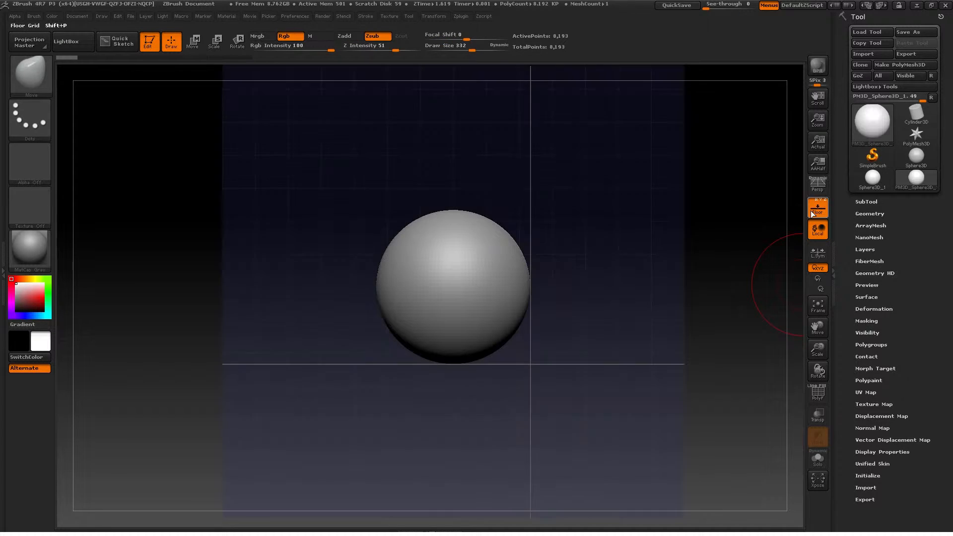
right_drag(456, 309, 418, 300)
right_drag(501, 278, 492, 347)
right_drag(519, 293, 506, 300)
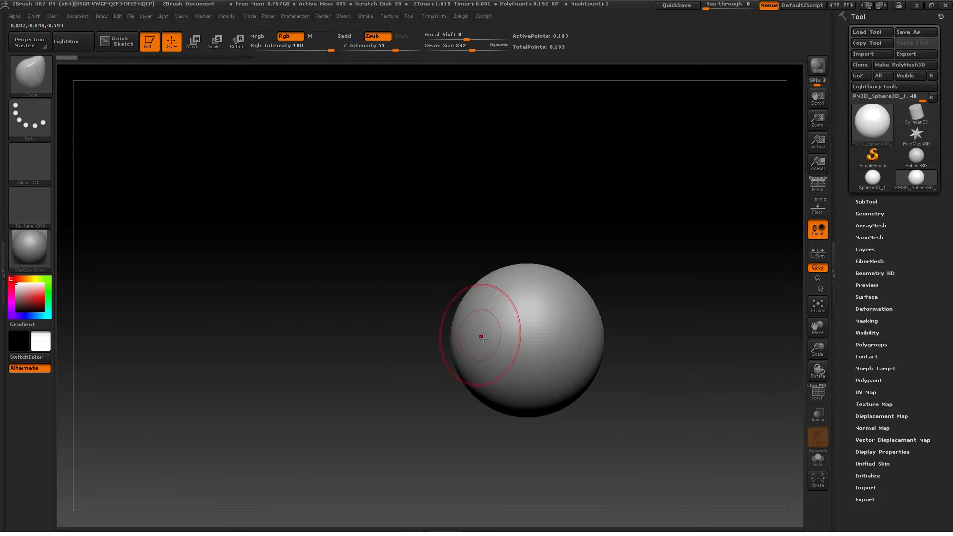
key(s)
drag(484, 337, 509, 338)
drag(455, 351, 359, 367)
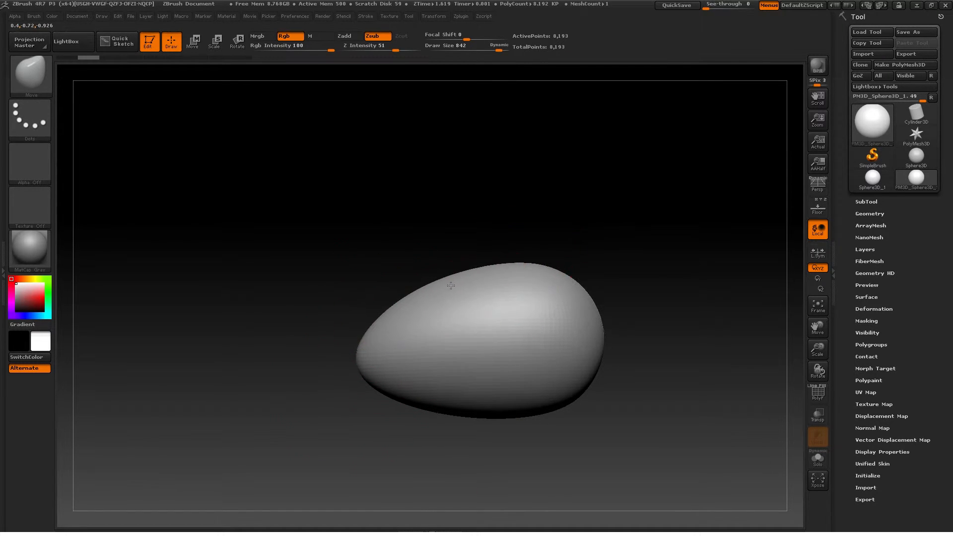
- Raise the top of the large end and reshape its back and the underside with the Move brush at draw size 842
drag(451, 286, 453, 291)
drag(530, 280, 536, 266)
drag(602, 341, 591, 339)
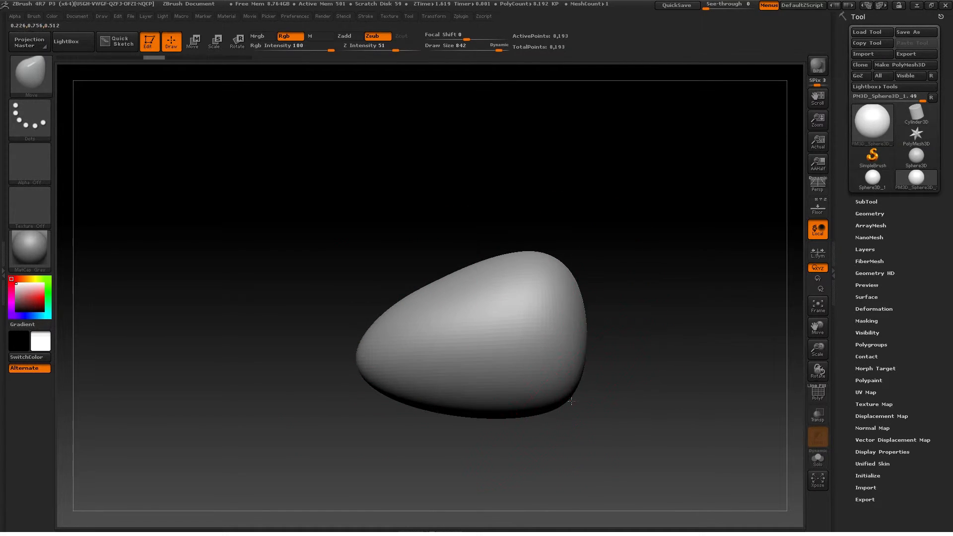
drag(572, 402, 598, 388)
drag(456, 407, 449, 396)
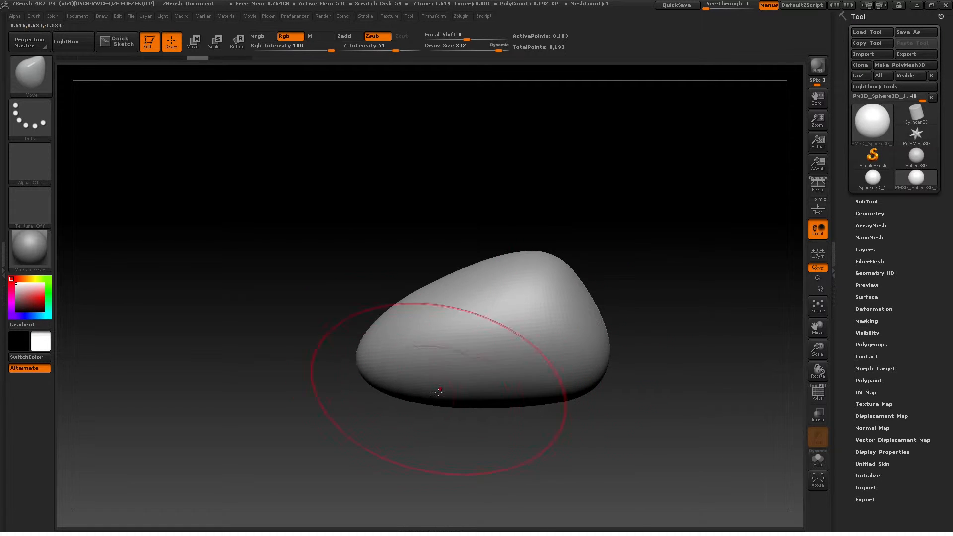
- Pull the tapered end downward at draw size 667 and round out its upper side, returning the draw size to 842
key(s)
drag(387, 388, 392, 412)
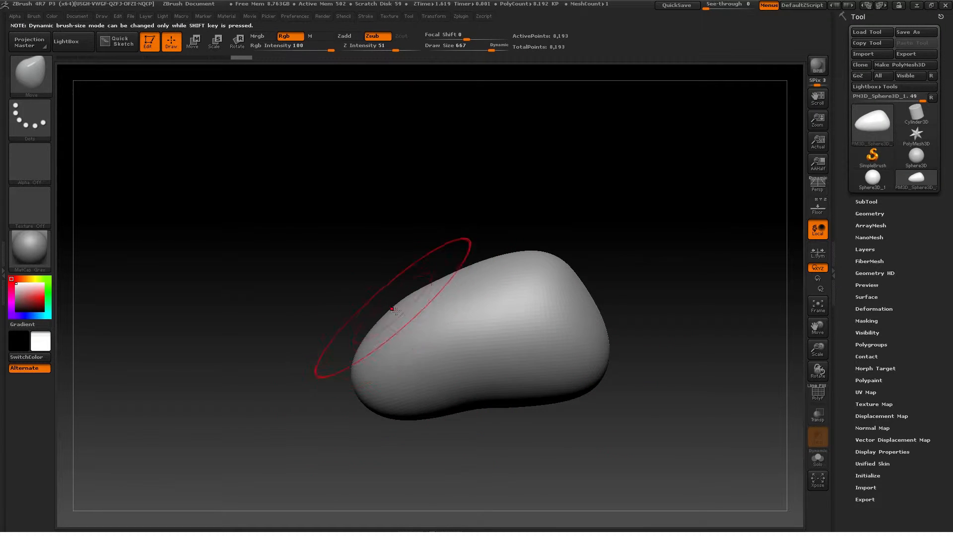
key(s)
drag(402, 306, 408, 306)
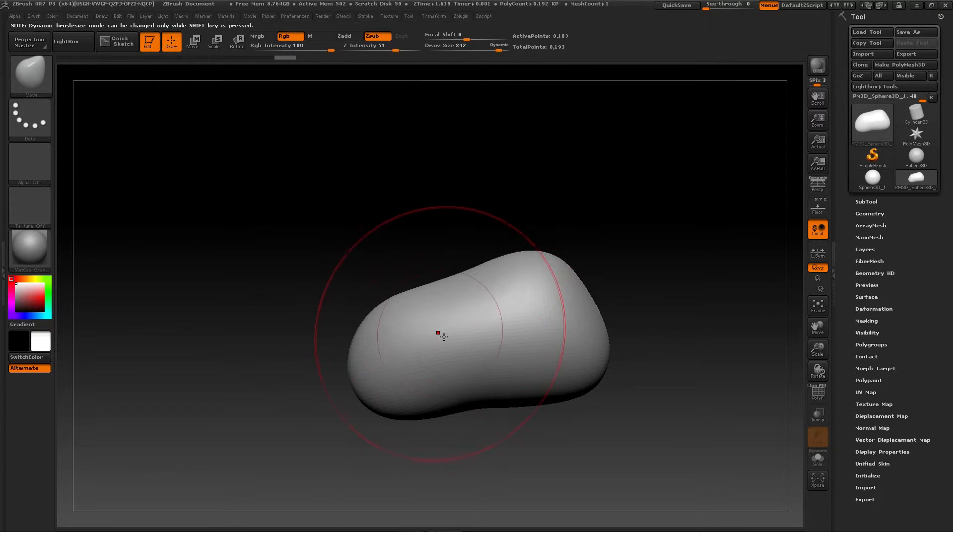
- Narrow the sides of the tapered end and widen the large rounded end symmetrically at draw size 842
right_drag(441, 334, 502, 341)
drag(444, 371, 436, 367)
mouse_move(436, 304)
right_down()
mouse_move(447, 338)
mouse_move(503, 358)
right_up()
drag(502, 362, 493, 359)
drag(503, 277, 521, 274)
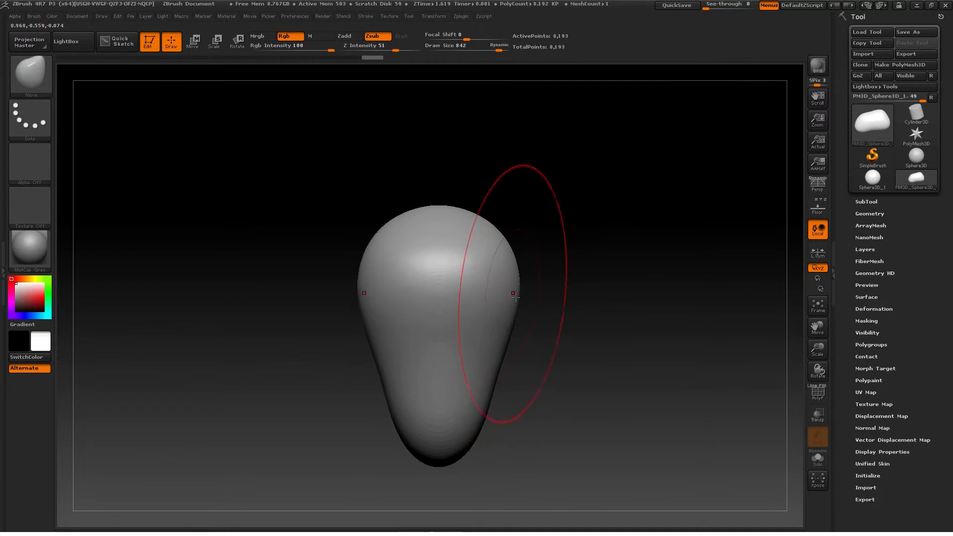
- Reduce the draw size to 568 and flatten the front of the tapered end, raising its upper contour slightly
right_drag(505, 323, 586, 258)
mouse_move(460, 279)
alt+right_down()
mouse_move(531, 318)
mouse_move(537, 205)
alt+right_up()
drag(451, 358, 382, 310)
key(ctrl+z)
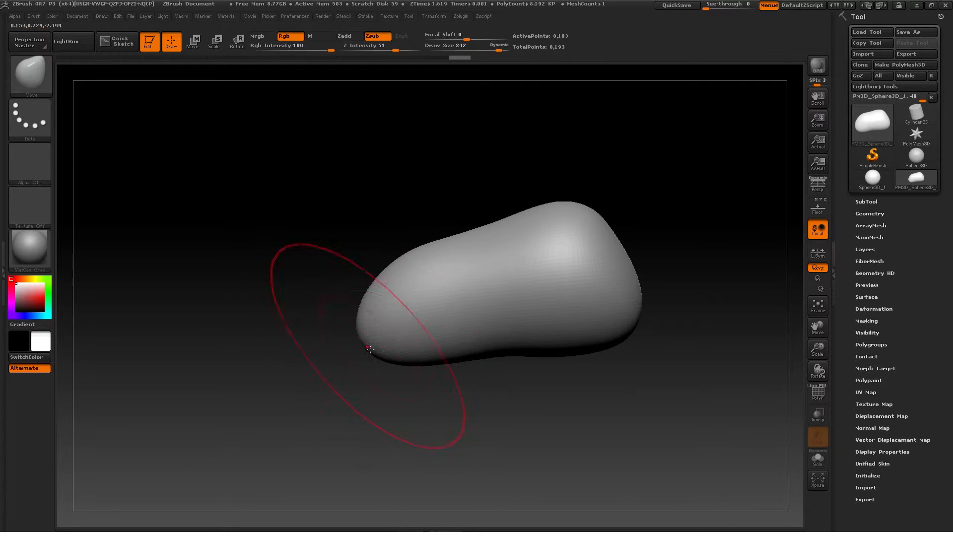
key(s)
mouse_move(402, 366)
mouse_down()
mouse_move(385, 366)
mouse_move(406, 372)
mouse_up()
drag(371, 333, 385, 324)
drag(411, 265, 413, 260)
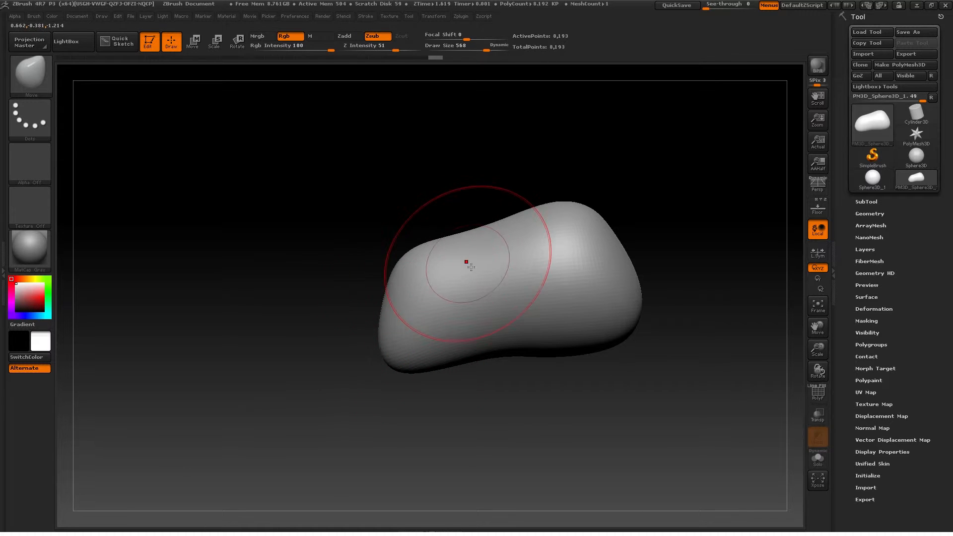
drag(472, 239, 470, 232)
- Shape shallow hollows into the sides of the large rounded end and refine its upper contour, adjusting the draw size to 459
shift+drag(658, 218, 715, 223)
drag(560, 264, 537, 253)
key(s)
drag(613, 265, 545, 269)
mouse_move(621, 278)
mouse_down()
mouse_move(586, 272)
mouse_move(549, 248)
mouse_move(571, 263)
mouse_move(538, 263)
mouse_move(576, 264)
mouse_move(596, 244)
mouse_move(561, 239)
mouse_up()
key(s)
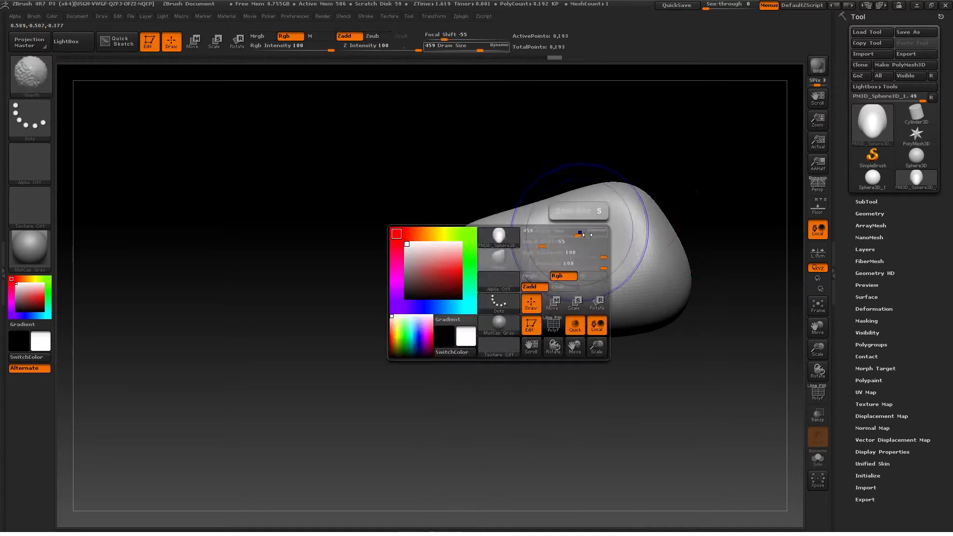
key(s)
drag(638, 209, 647, 208)
drag(641, 201, 638, 194)
- Increase the draw size to 752 and pull the lower back of the large end downward and outward
key(s)
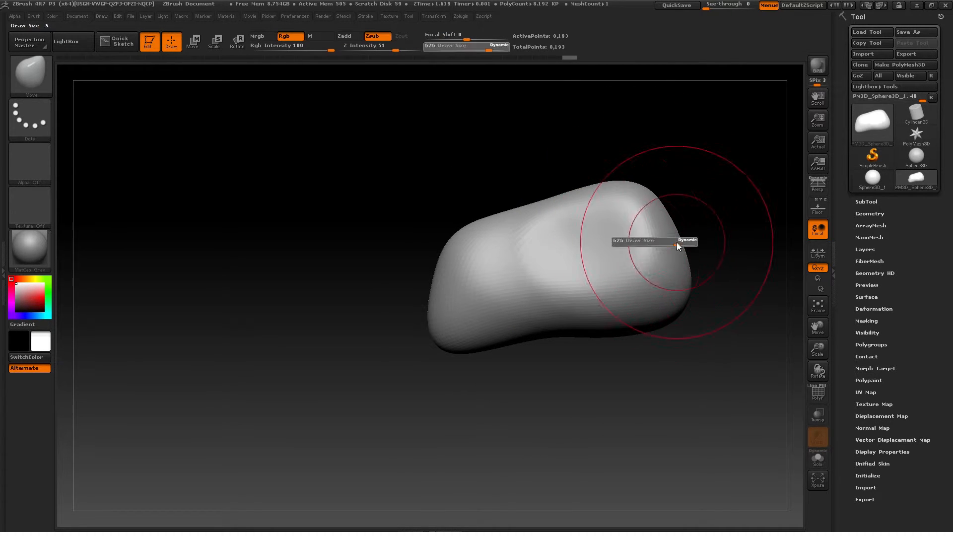
drag(678, 245, 681, 245)
mouse_move(667, 306)
mouse_down()
mouse_move(672, 313)
mouse_move(656, 332)
mouse_up()
drag(627, 335, 617, 347)
key(s)
drag(650, 328, 658, 343)
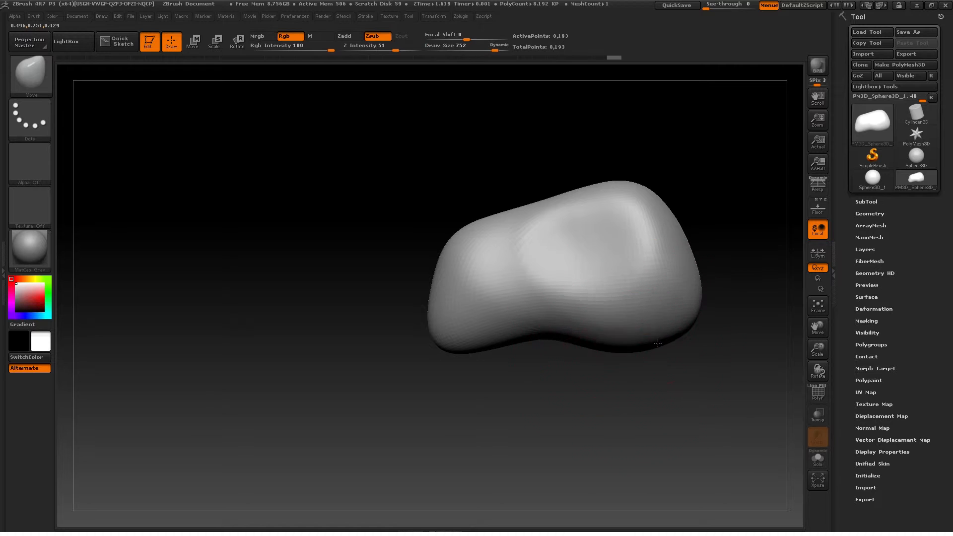
- Push the underside of the form upward between the two ends with the Move brush at draw size 752
drag(556, 350, 554, 337)
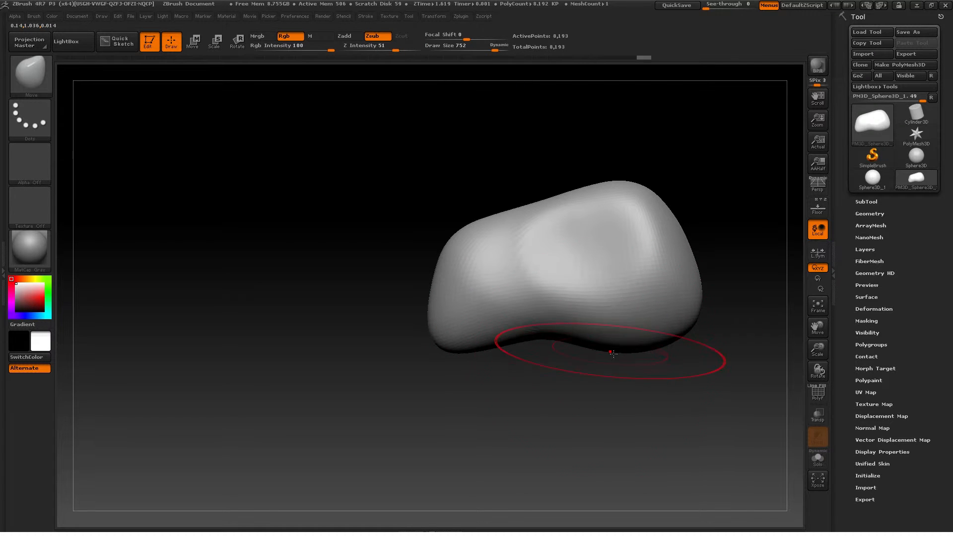
drag(612, 351, 613, 339)
drag(491, 344, 495, 335)
drag(554, 328, 553, 320)
drag(552, 370, 549, 347)
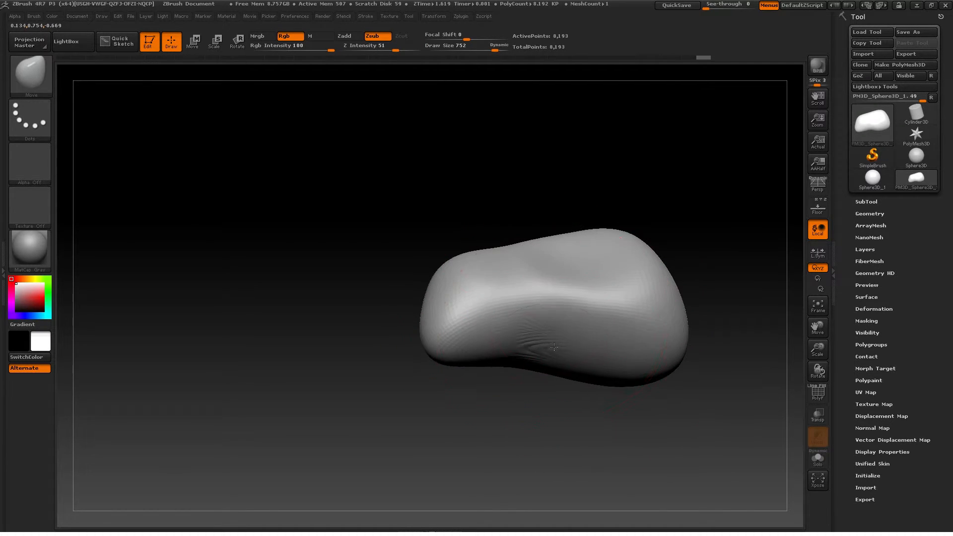
drag(612, 385, 600, 338)
drag(596, 381, 630, 380)
drag(615, 342, 616, 338)
- Refine the hollow in the underside near the narrow end, reducing the Move brush draw size to 476 and 304
key(s)
drag(626, 340, 614, 340)
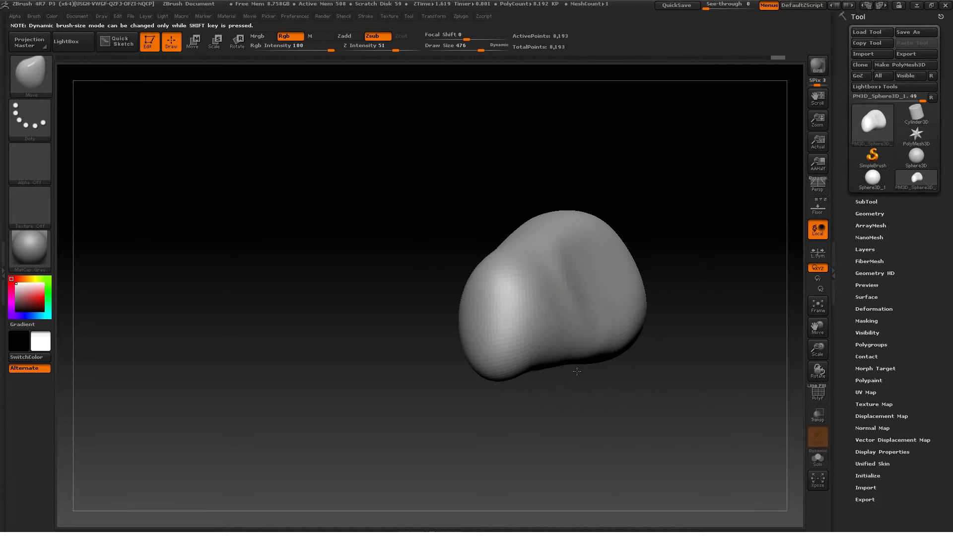
drag(549, 368, 549, 358)
mouse_move(541, 402)
mouse_down()
mouse_move(556, 370)
mouse_move(549, 340)
mouse_move(492, 317)
mouse_up()
key(s)
mouse_move(491, 316)
mouse_down()
mouse_move(481, 316)
mouse_move(499, 321)
mouse_up()
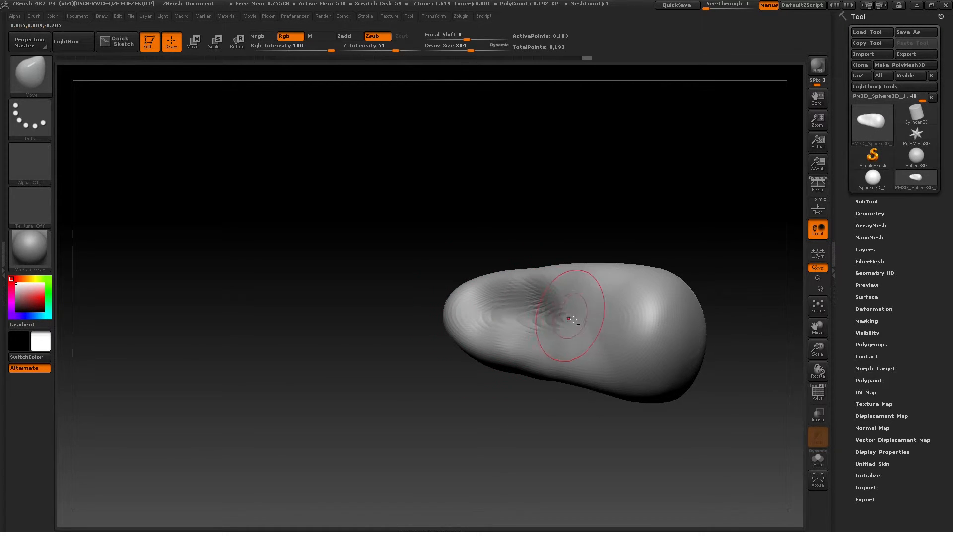
- Set the Move brush draw size to 476 and reshape the lower corner of the narrow end, evening the underside behind it
drag(596, 409, 571, 401)
key(s)
drag(576, 328, 570, 322)
drag(558, 417, 543, 375)
drag(541, 327, 543, 326)
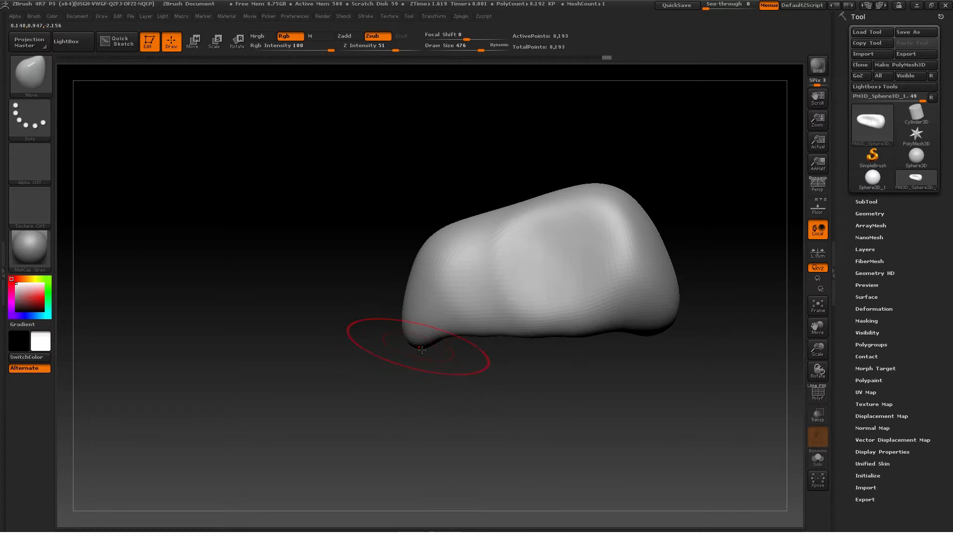
drag(421, 350, 450, 335)
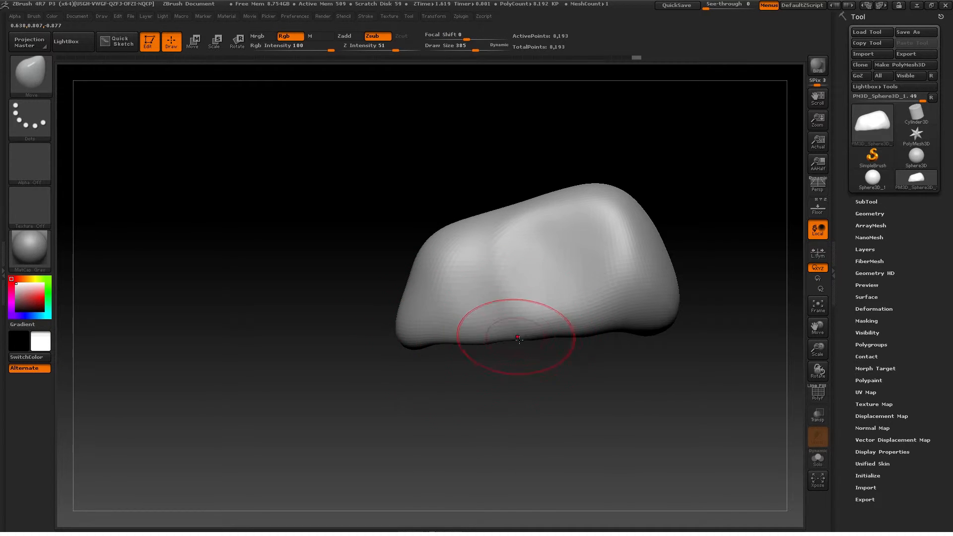
- Adjust the underside contour of the large end with the Move brush at draw sizes 385 and 451
drag(540, 397, 513, 317)
mouse_move(648, 400)
mouse_down()
mouse_move(566, 387)
mouse_move(574, 358)
mouse_move(563, 336)
mouse_move(560, 346)
mouse_up()
key(s)
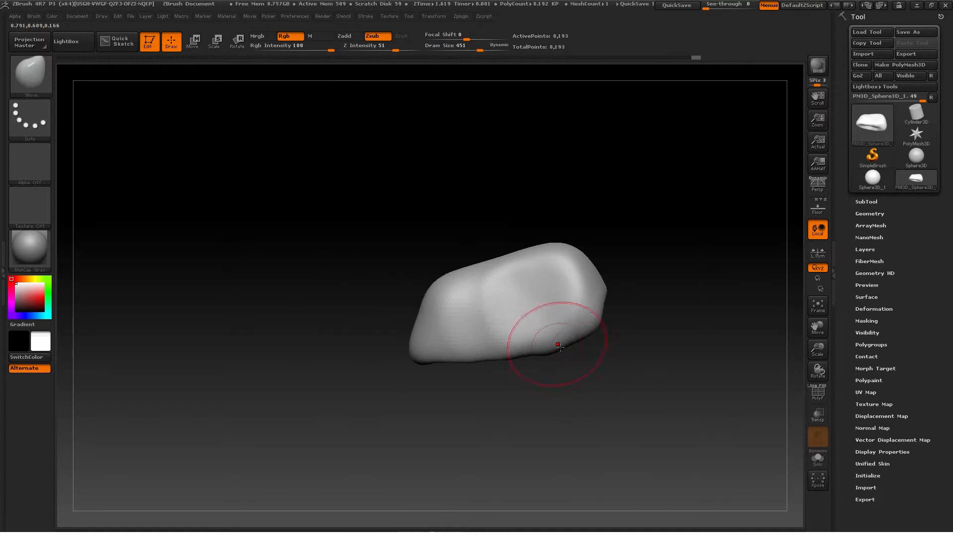
mouse_move(613, 297)
mouse_down()
mouse_move(586, 288)
mouse_move(579, 272)
mouse_move(591, 275)
mouse_move(549, 341)
mouse_move(565, 314)
mouse_up()
- Increase the draw size to 728 and refine the broad upper contour between the two ends
key(s)
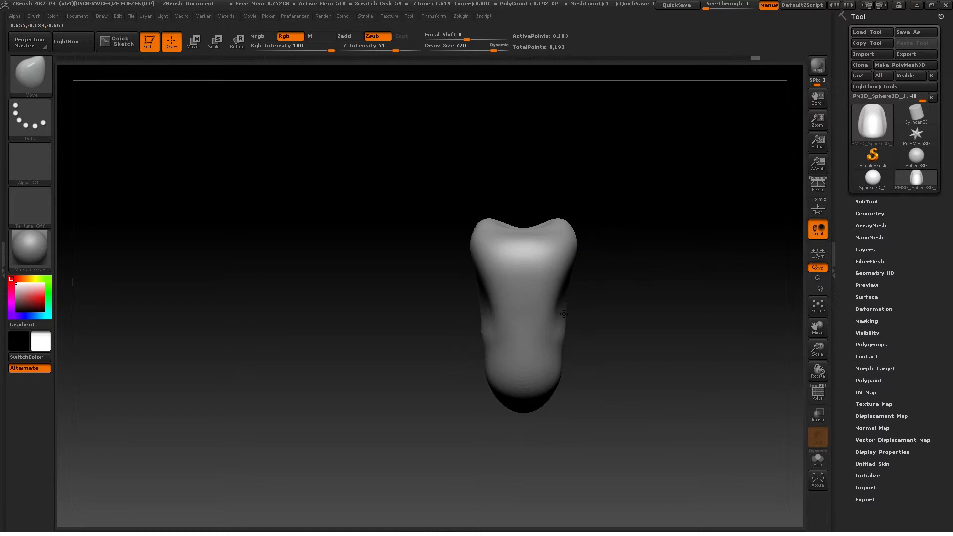
mouse_move(588, 243)
mouse_down()
mouse_move(566, 252)
mouse_move(509, 366)
mouse_up()
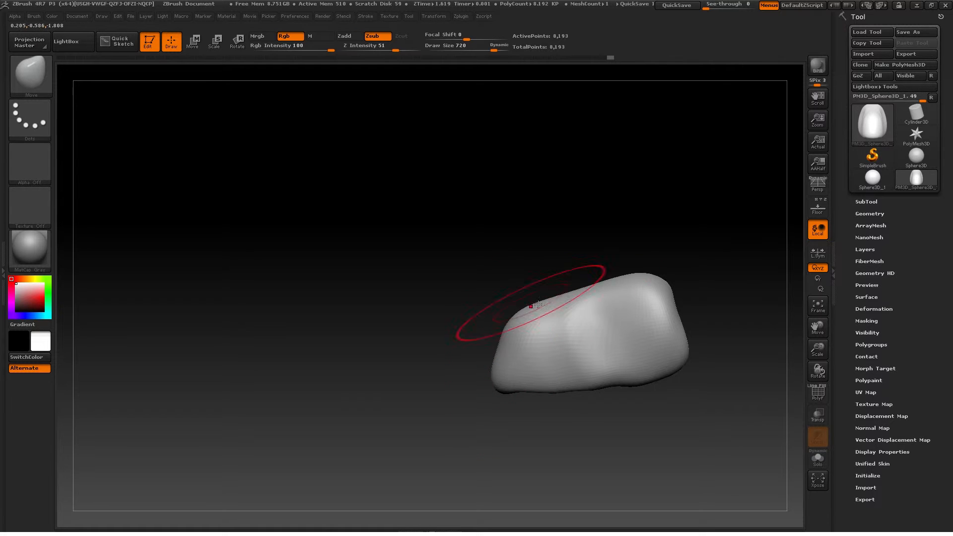
mouse_move(602, 286)
mouse_down()
mouse_move(611, 315)
mouse_move(595, 317)
mouse_up()
- Reduce the draw size to 409 and push a deeper hollow into the upper sides of the large end
key(s)
mouse_move(595, 317)
mouse_down()
mouse_move(611, 346)
mouse_move(580, 329)
mouse_move(601, 325)
mouse_move(608, 283)
mouse_move(604, 304)
mouse_move(587, 314)
mouse_up()
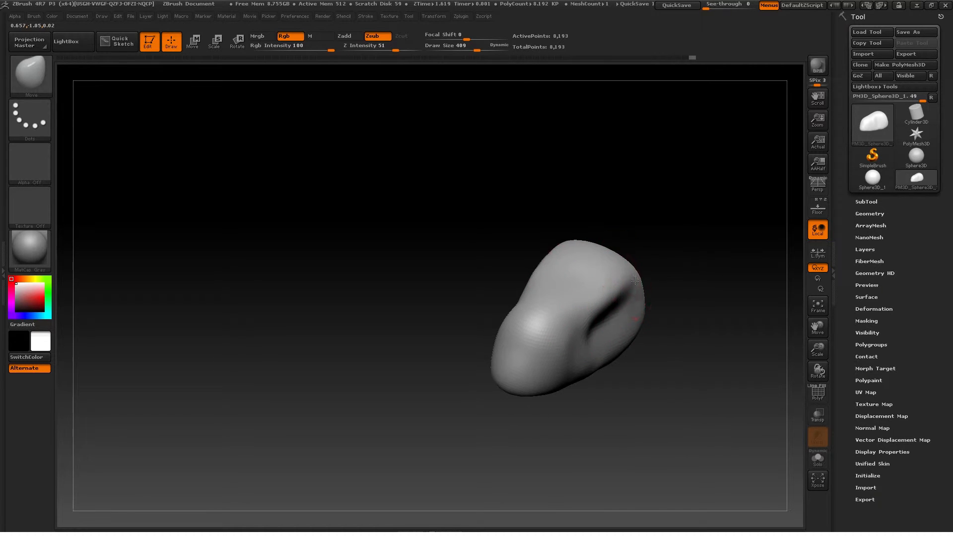
drag(636, 281, 618, 334)
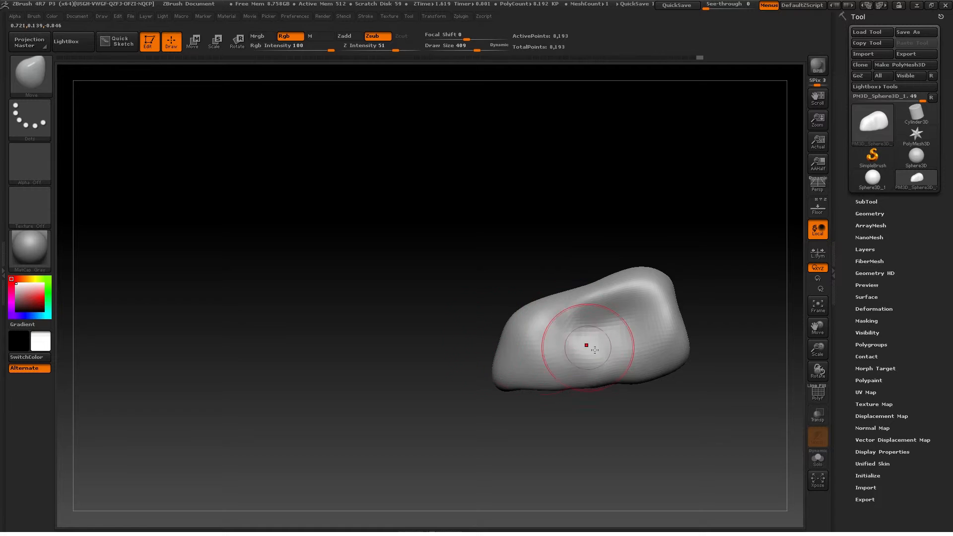
- Set the draw size to 549 and push the upper corner of the narrow end forward into a squarer shape
key(s)
drag(509, 328, 509, 326)
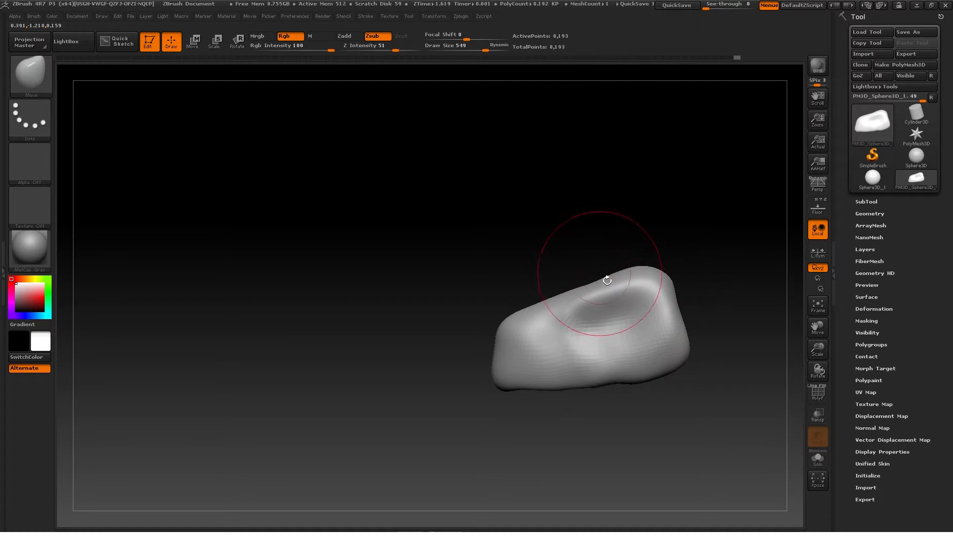
shift+drag(607, 280, 645, 331)
- Widen the sides of the form symmetrically in front view, using draw sizes 657 and 950
key(s)
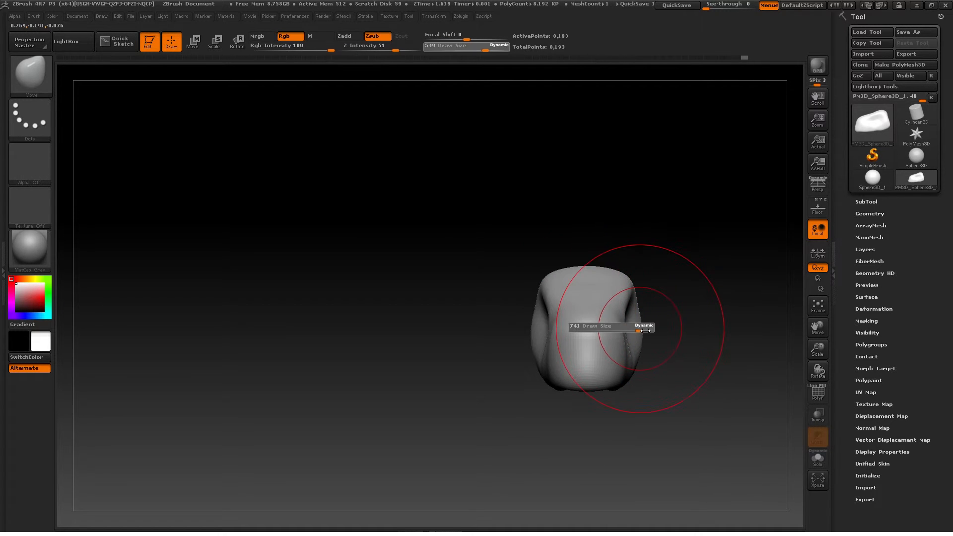
key(s)
click(609, 356)
drag(609, 357, 615, 347)
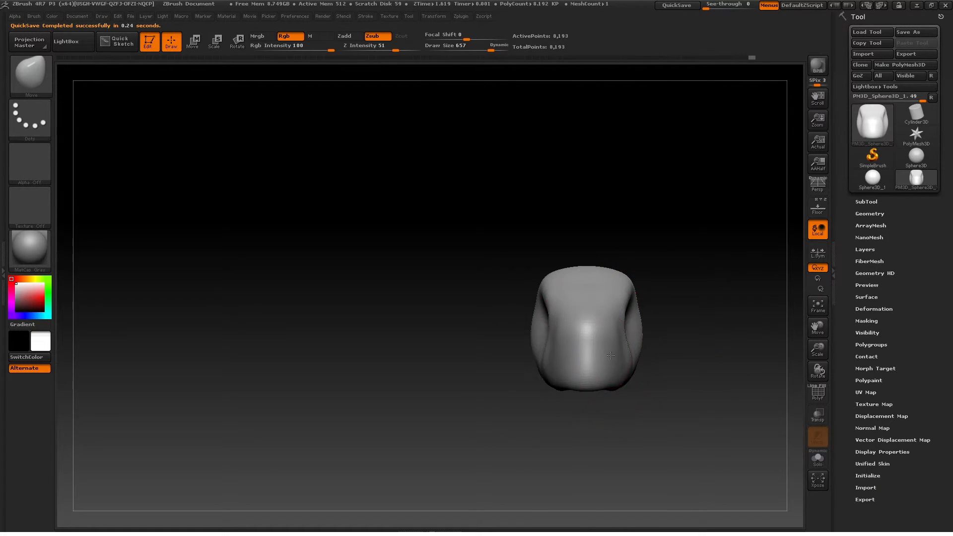
shift+drag(608, 406, 608, 440)
drag(640, 343, 646, 323)
key(s)
mouse_move(641, 251)
mouse_down()
mouse_move(660, 251)
mouse_move(635, 219)
mouse_move(608, 256)
mouse_move(644, 260)
mouse_up()
key(s)
click(647, 260)
mouse_move(641, 243)
mouse_down()
mouse_move(692, 262)
mouse_move(648, 257)
mouse_up()
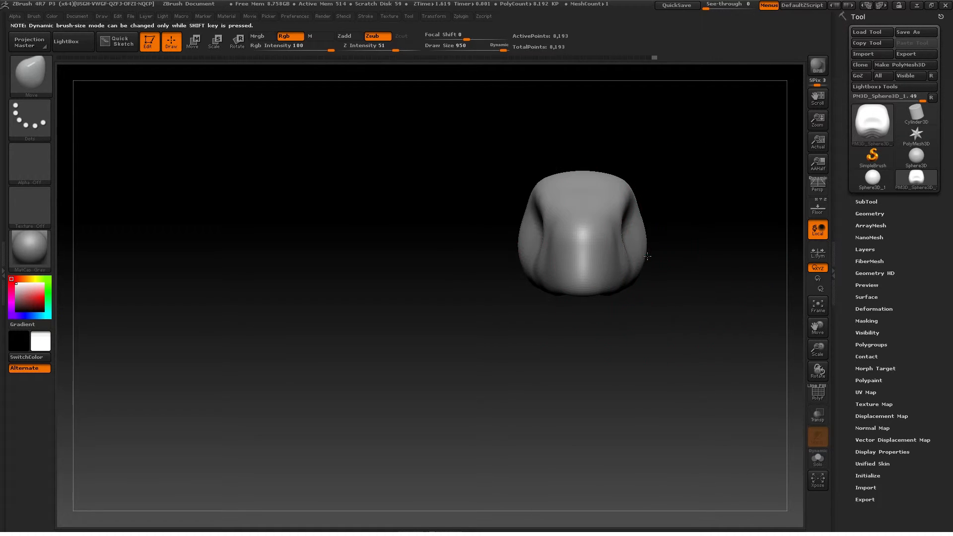
- Deepen the side hollows and sharpen the edges beneath them with the Move brush at draw size 401
mouse_move(657, 194)
mouse_down()
mouse_move(578, 284)
mouse_move(618, 298)
mouse_up()
mouse_move(620, 302)
alt+right_down()
mouse_move(547, 332)
mouse_move(550, 320)
alt+right_up()
key(s)
drag(549, 321, 541, 320)
mouse_move(557, 325)
mouse_down()
mouse_move(568, 330)
mouse_move(546, 325)
mouse_up()
key(s)
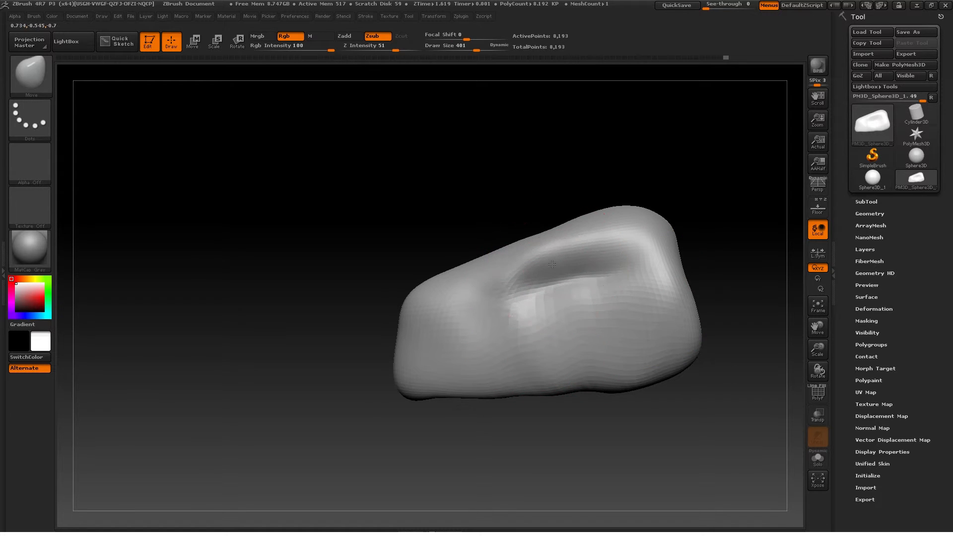
right_drag(508, 349, 568, 343)
mouse_move(523, 297)
right_down()
mouse_move(497, 324)
mouse_move(449, 325)
right_up()
alt+right_drag(566, 326, 465, 345)
mouse_move(464, 345)
shift+right_down()
mouse_move(511, 326)
mouse_move(571, 330)
shift+right_up()
- Increase the draw size to 657 and even out the underside of the large end
ctrl+right_drag(571, 330, 579, 329)
key(s)
drag(579, 330, 585, 330)
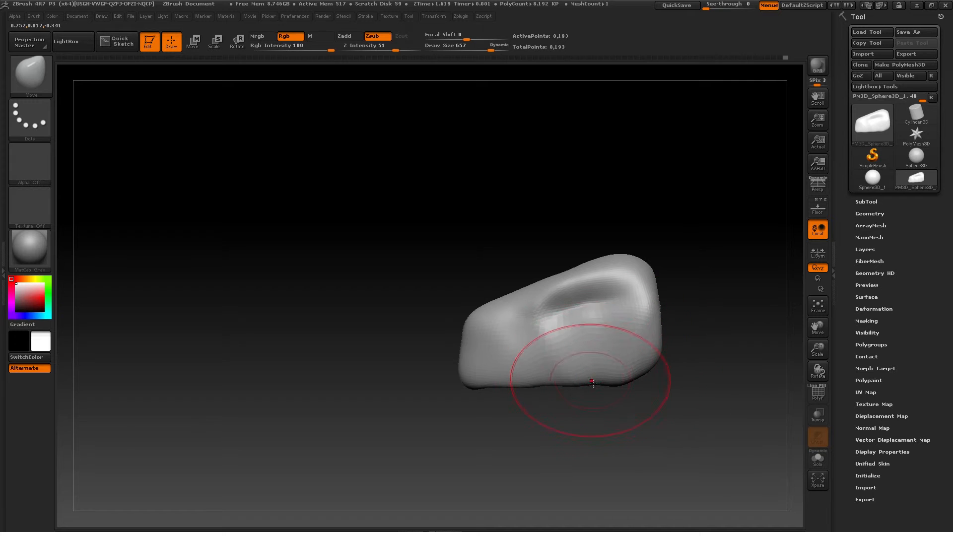
drag(592, 383, 590, 389)
mouse_move(545, 378)
right_down()
mouse_move(592, 375)
mouse_move(548, 382)
right_up()
mouse_move(548, 382)
alt+right_down()
mouse_move(569, 377)
mouse_move(562, 394)
alt+right_up()
- Push the lower sides into a fuller, squarer profile below the hollows, varying the brush size and ending at draw size 657
key(s)
drag(601, 347, 584, 348)
mouse_move(586, 349)
ctrl+right_down()
mouse_move(596, 383)
mouse_move(599, 355)
ctrl+right_up()
key(s)
drag(597, 333, 588, 333)
mouse_move(571, 345)
right_down()
mouse_move(614, 340)
mouse_move(562, 304)
mouse_move(578, 286)
mouse_move(564, 196)
right_up()
mouse_move(570, 282)
right_down()
mouse_move(603, 298)
mouse_move(559, 284)
mouse_move(628, 322)
mouse_move(598, 304)
mouse_move(587, 318)
right_up()
key(s)
drag(586, 318, 598, 318)
right_drag(597, 319, 613, 338)
key(s)
mouse_move(589, 337)
mouse_down()
mouse_move(602, 337)
mouse_move(591, 343)
mouse_move(594, 363)
mouse_up()
key(s)
right_drag(600, 361, 678, 369)
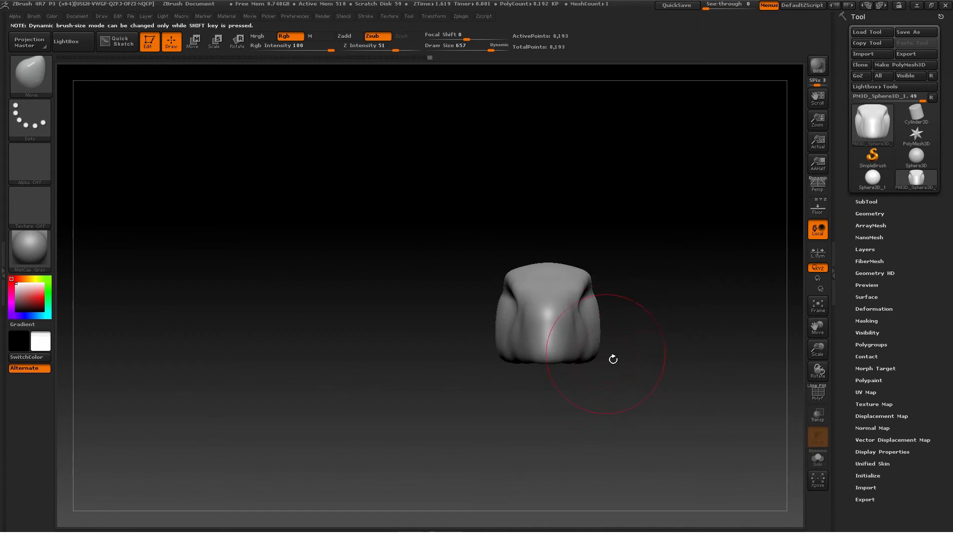
- Pull the upper front of the narrow end outward with the Move brush, using draw sizes 568 and 646
right_drag(613, 360, 476, 370)
mouse_move(475, 299)
alt+right_down()
mouse_move(494, 355)
mouse_move(479, 311)
mouse_move(407, 348)
mouse_move(491, 360)
mouse_move(463, 330)
mouse_move(464, 345)
alt+right_up()
key(s)
drag(464, 339, 459, 338)
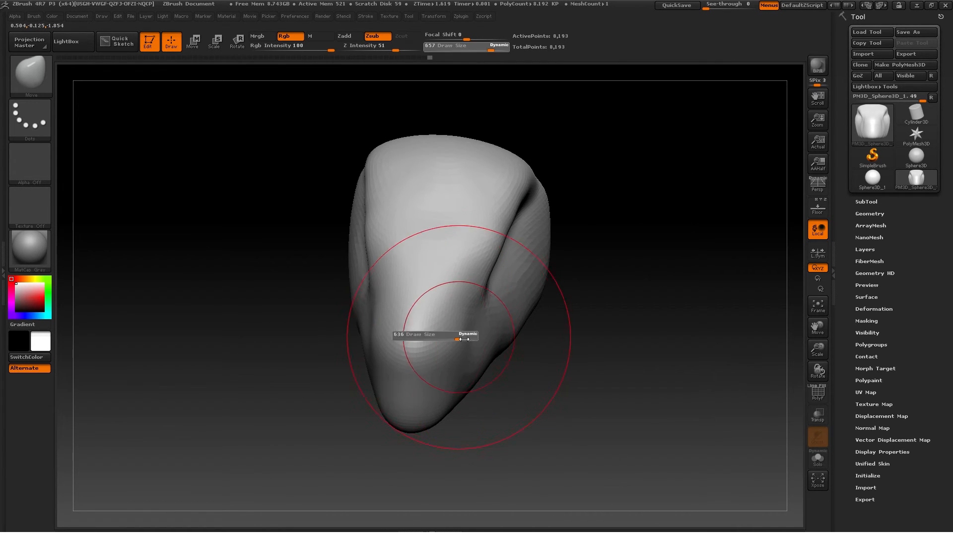
mouse_move(468, 360)
right_down()
mouse_move(473, 282)
mouse_move(428, 313)
right_up()
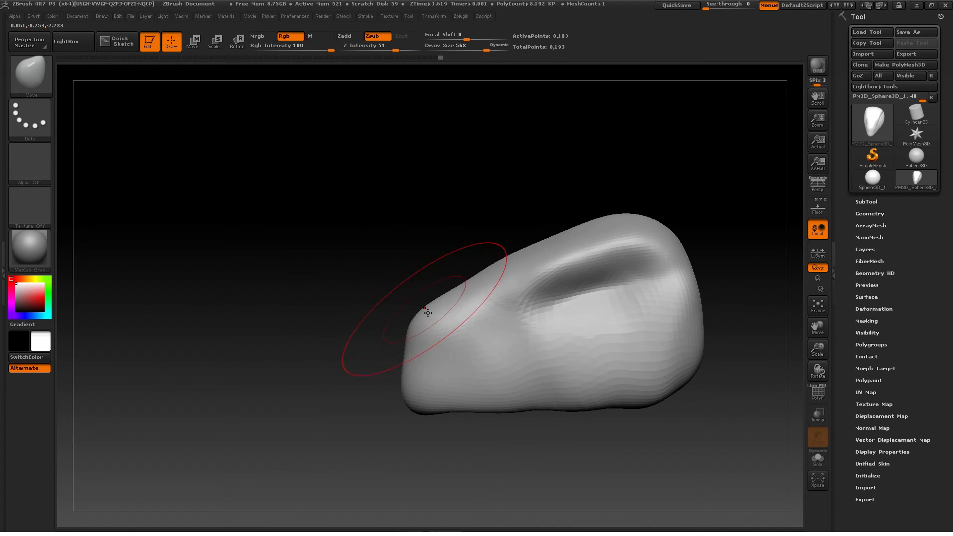
key(s)
drag(423, 314, 423, 312)
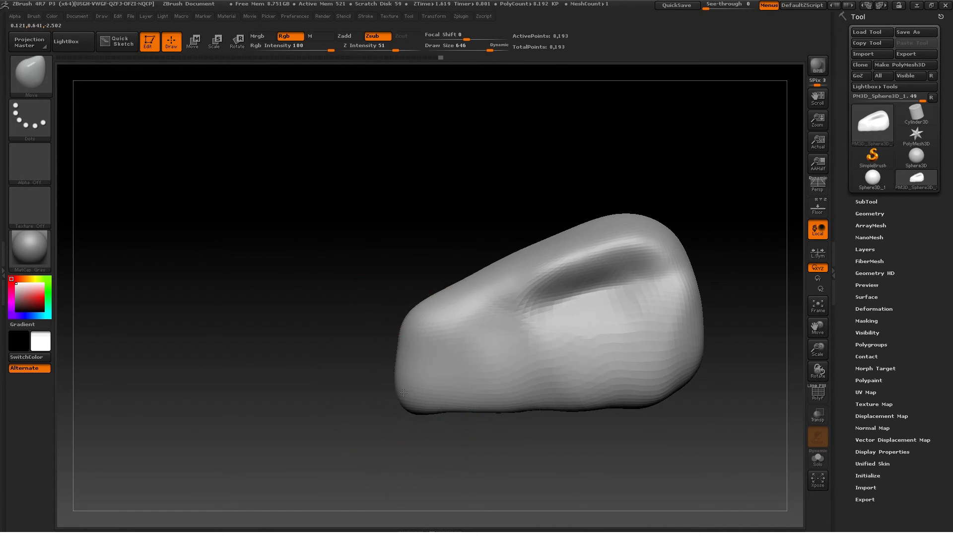
- Reduce the draw size to 370 and extend the side hollows toward the back of the large end
key(s)
drag(534, 294, 501, 301)
mouse_move(489, 316)
right_down()
mouse_move(556, 308)
mouse_move(523, 301)
right_up()
mouse_move(650, 272)
right_down()
mouse_move(585, 283)
mouse_move(596, 273)
right_up()
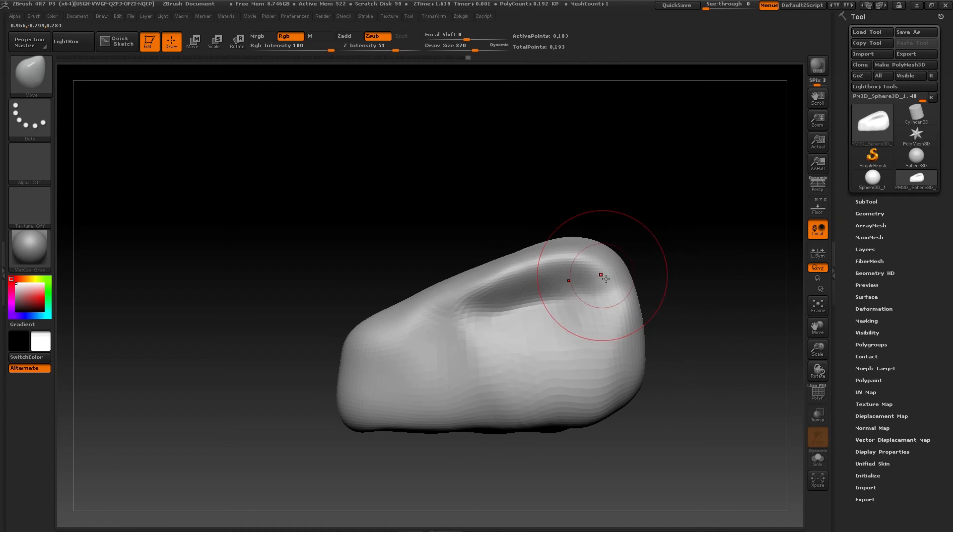
key(s)
drag(623, 279, 633, 278)
- Refine the upper rims of the side hollows and the crown of the large end at draw size 434
right_drag(628, 254, 614, 252)
key(s)
drag(615, 252, 561, 247)
key(s)
right_drag(560, 246, 592, 253)
drag(540, 252, 538, 247)
right_drag(538, 247, 507, 251)
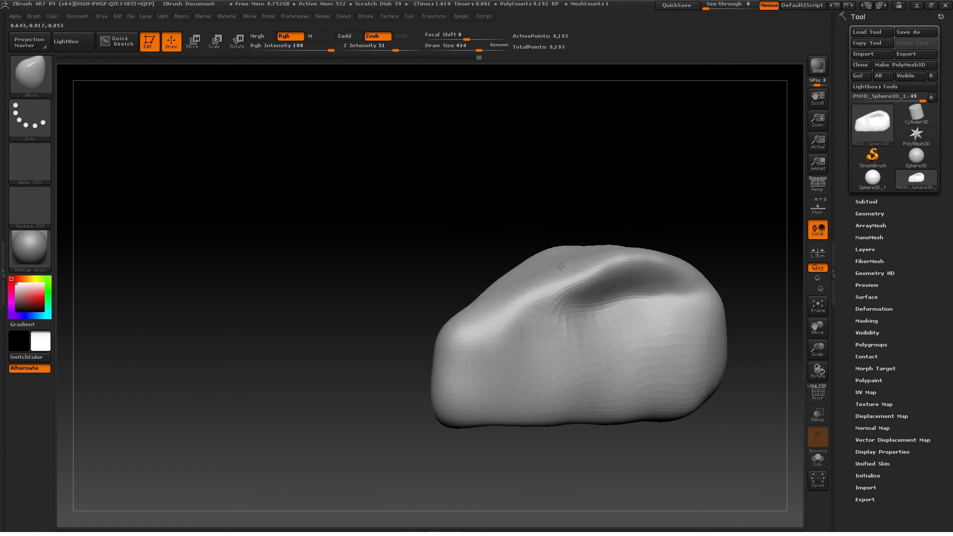
- Set the draw size to 503 and adjust the lower contour of the large end
alt+right_drag(707, 385, 629, 346)
key(s)
drag(630, 346, 619, 378)
mouse_move(619, 378)
ctrl+right_down()
mouse_move(610, 298)
mouse_move(453, 328)
ctrl+right_up()
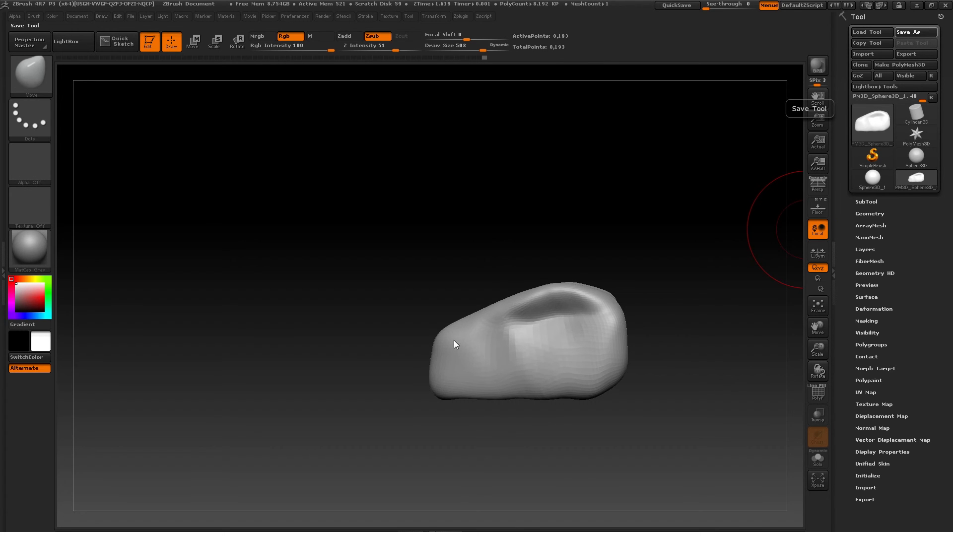